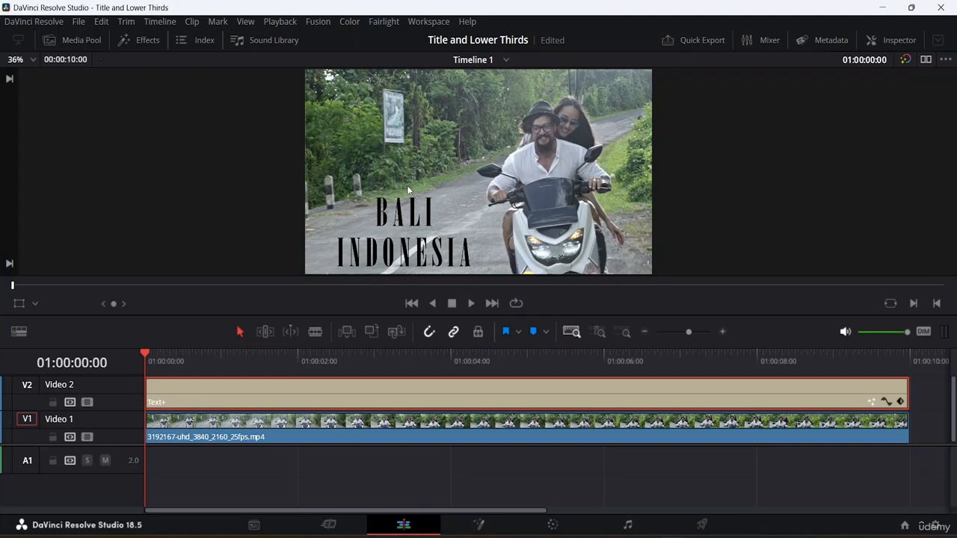
Return the playhead to the start of the timeline and select the Text+ title clip on Video 2.
key("End")
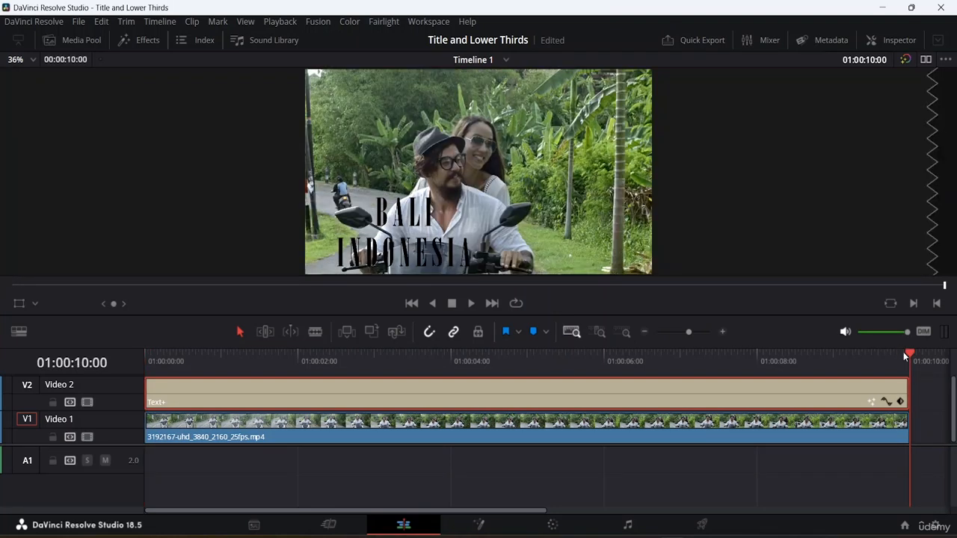
left_click_drag(910, 354, 145, 351)
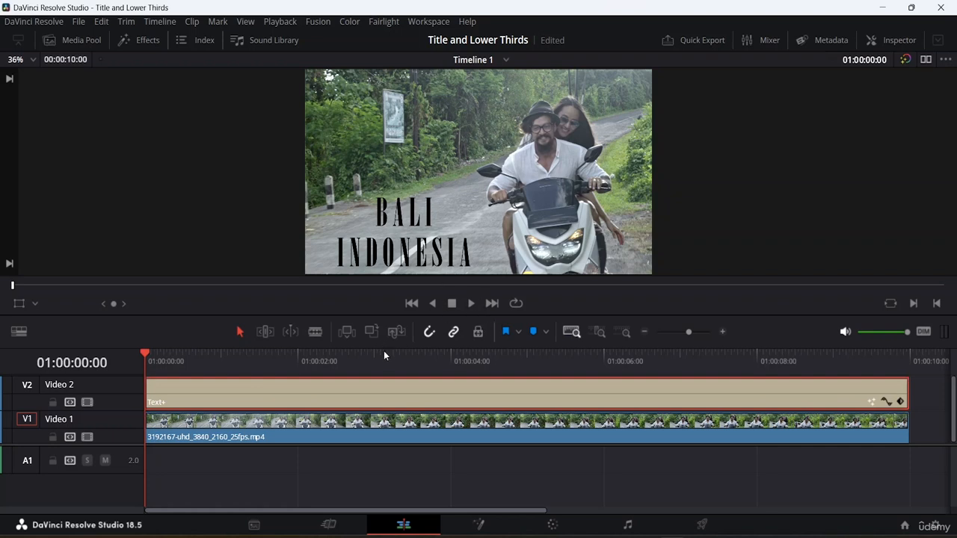
left_click(221, 438)
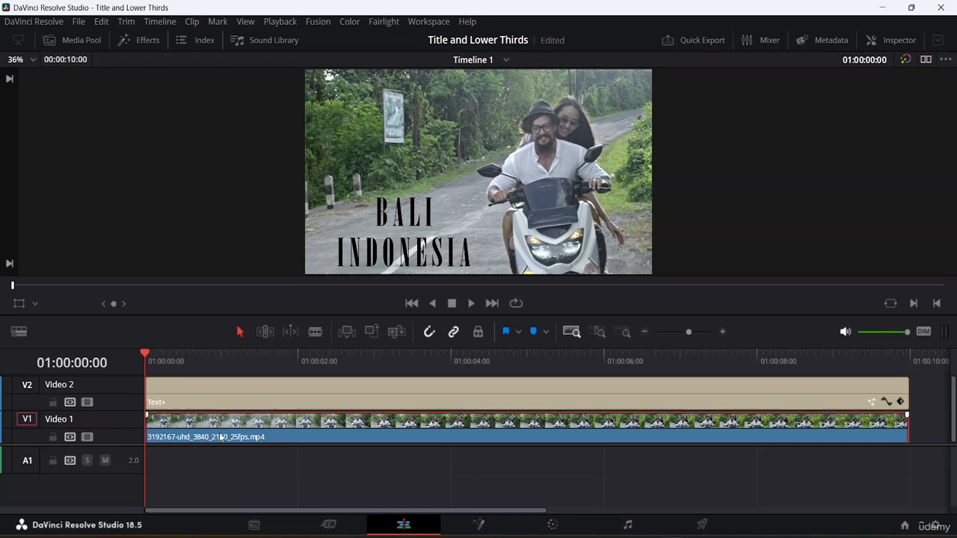
left_click(191, 398)
left_click(210, 394)
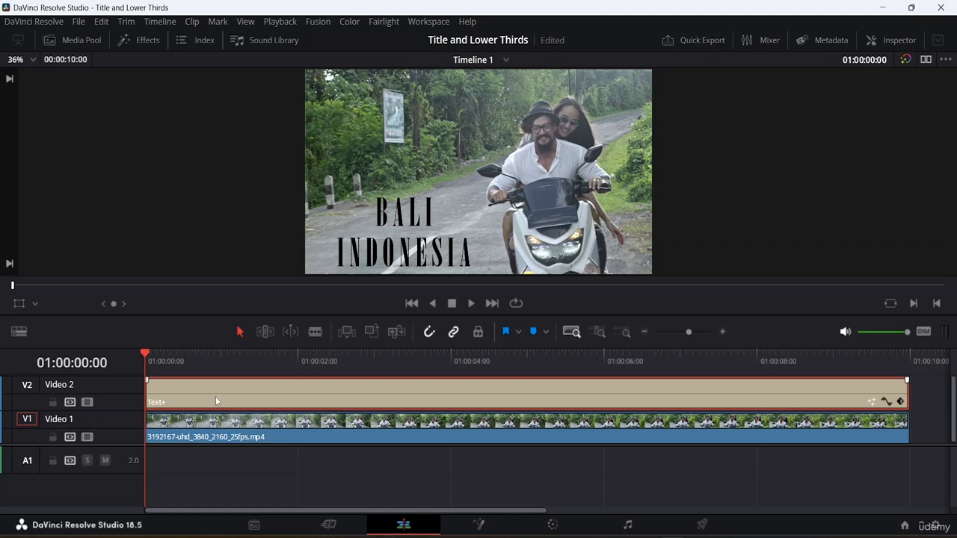
Open the Text+ title's properties and examine its text controls and their keyframe options.
left_click(892, 42)
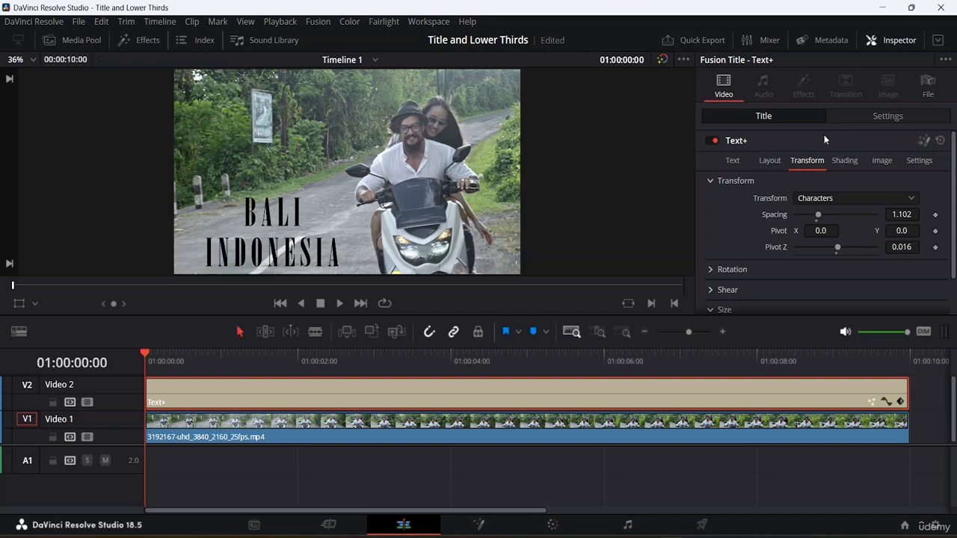
left_click(735, 161)
scroll(752, 160, "down", 1)
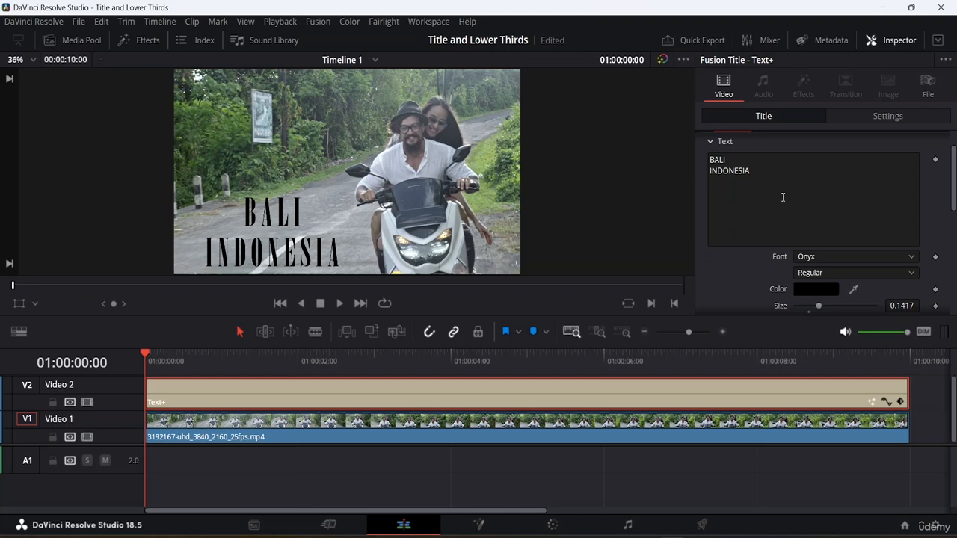
scroll(783, 197, "up", 1)
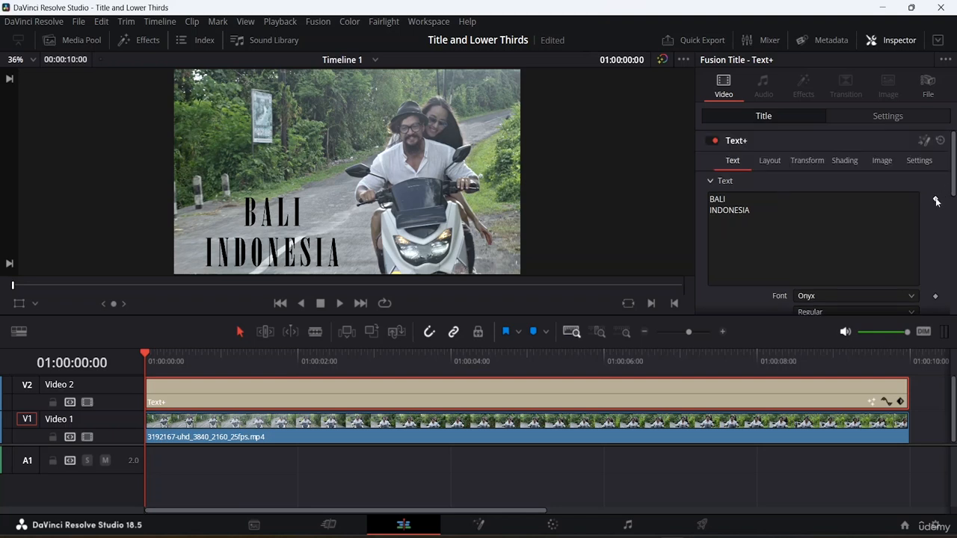
scroll(927, 224, "down", 10)
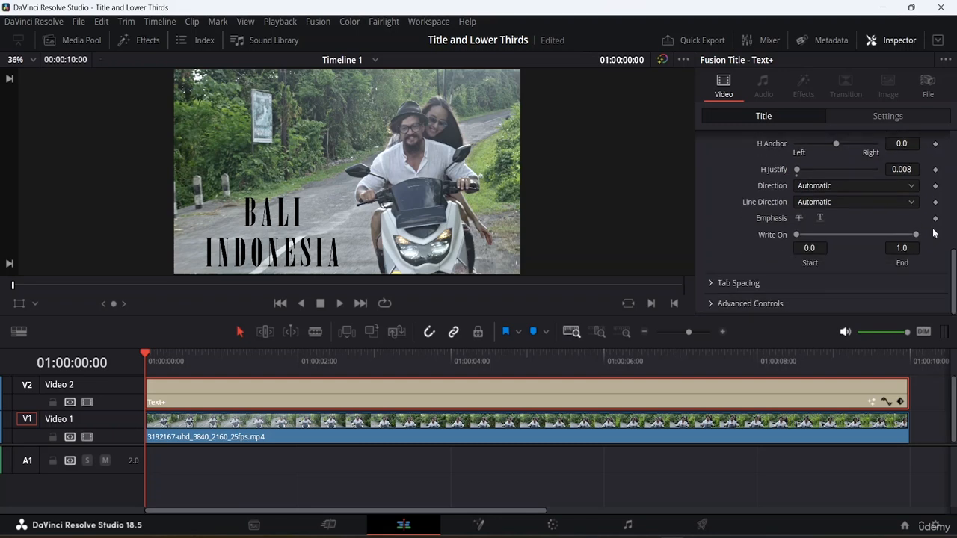
scroll(934, 231, "up", 10)
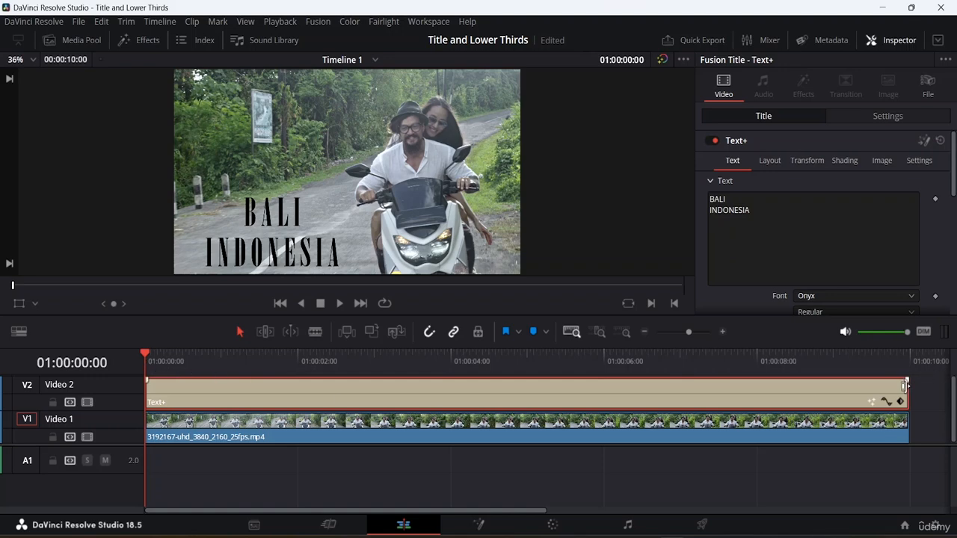
Trim the end of the Text+ title clip so it lasts about 2.3 seconds.
left_click_drag(906, 395, 252, 395)
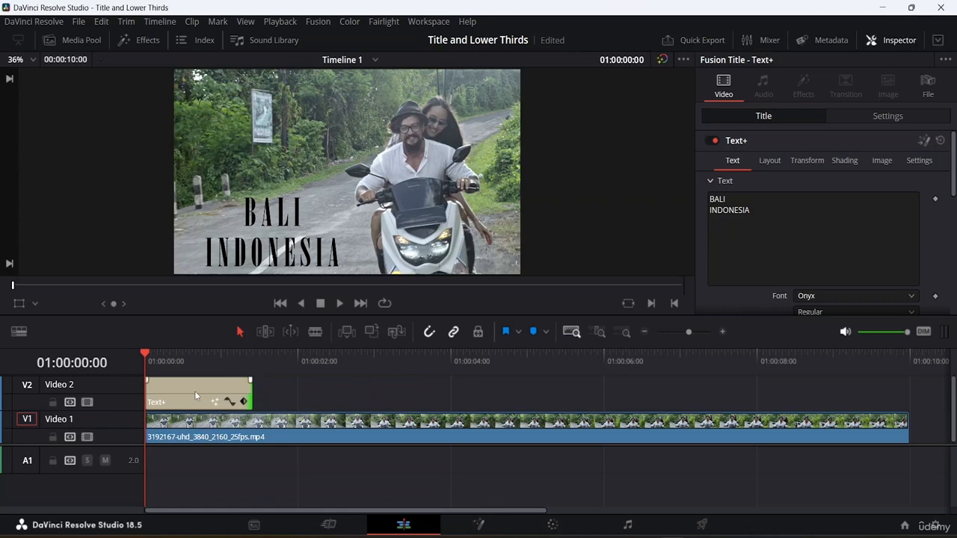
left_click(260, 389)
left_click_drag(261, 389, 322, 401)
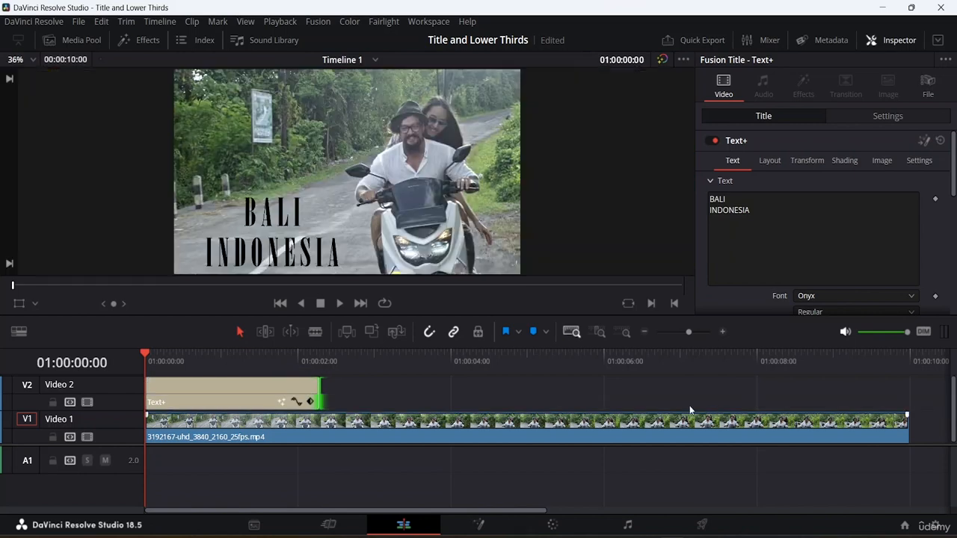
Play the timeline from the start past the end of the shortened title to check its duration.
left_click(560, 422)
key("space")
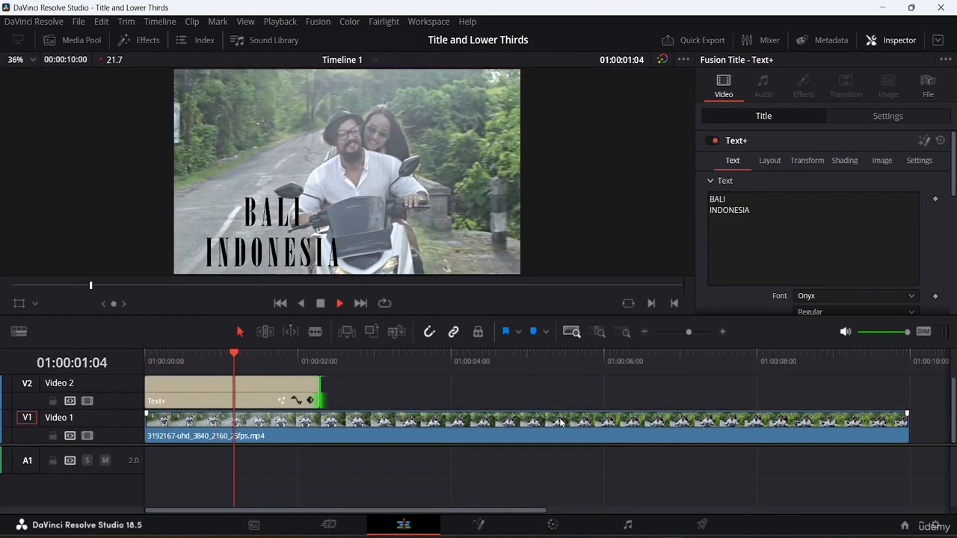
key("space")
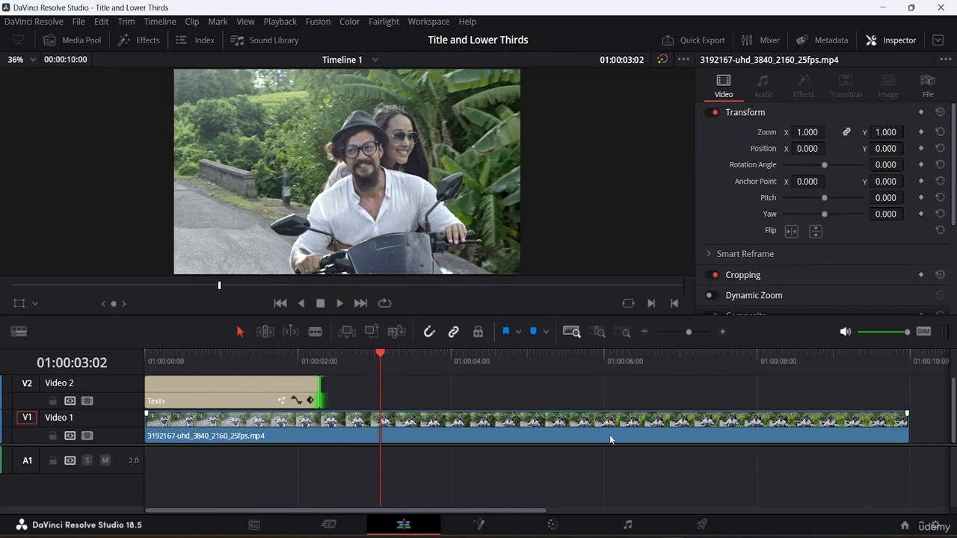
Set the Text+ title's opacity to 0 at the start of the timeline and add an opacity keyframe there.
left_click(253, 403)
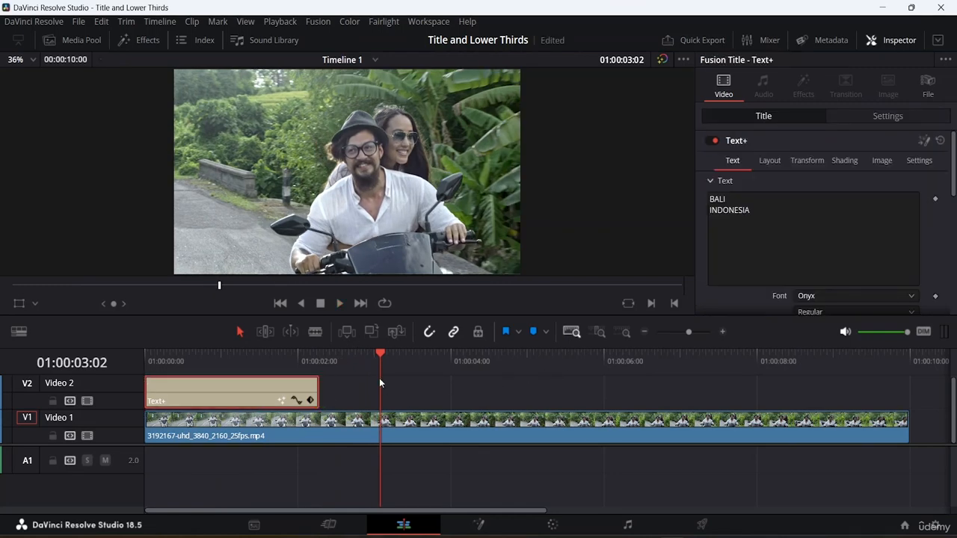
left_click_drag(377, 356, 145, 357)
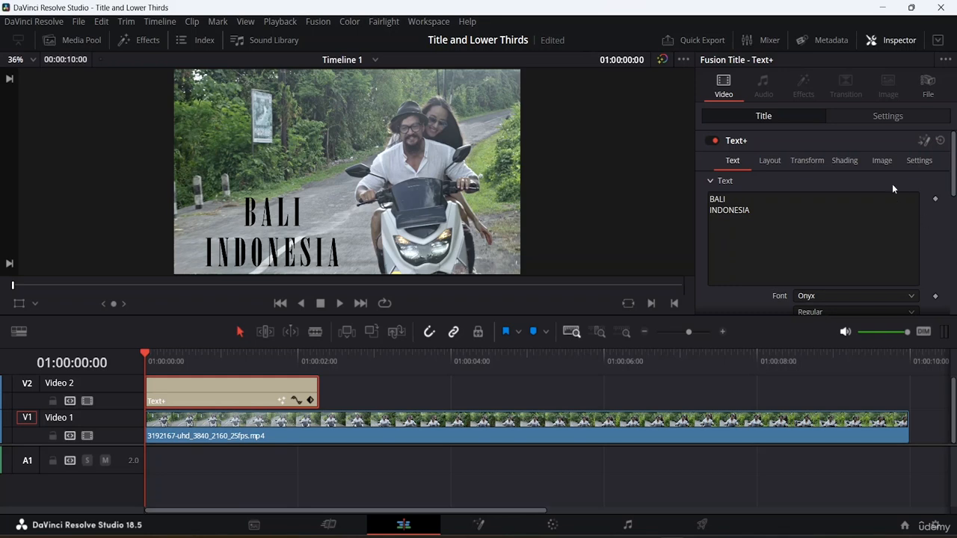
left_click(891, 121)
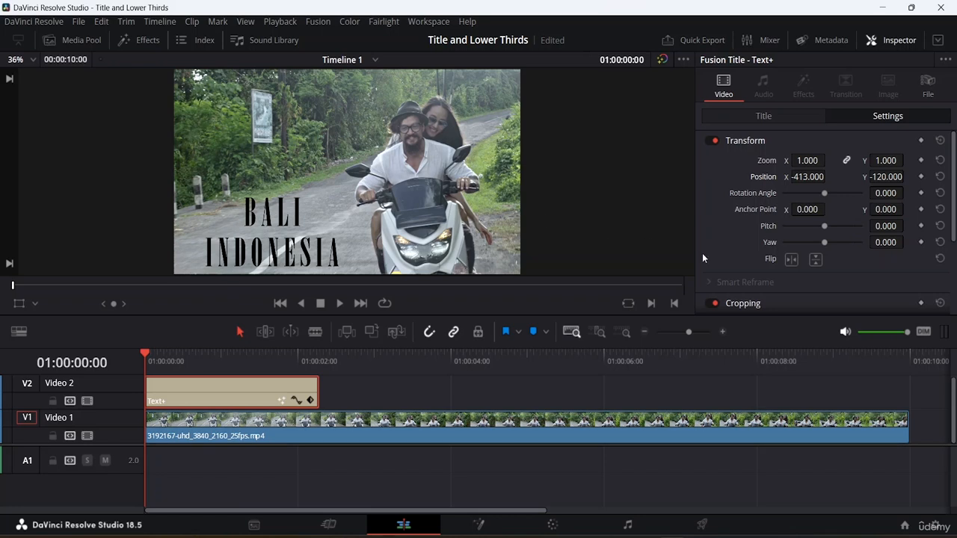
scroll(785, 187, "down", 3)
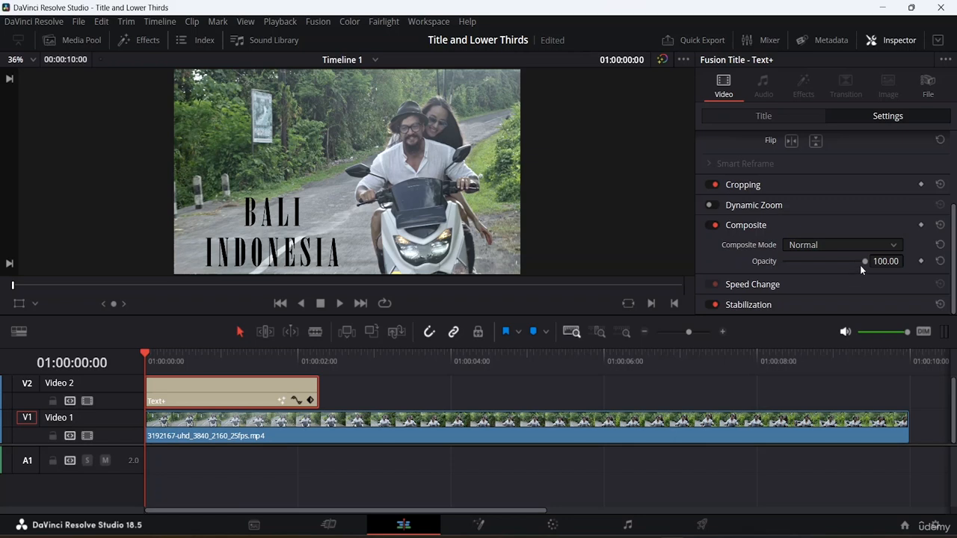
left_click_drag(863, 261, 435, 272)
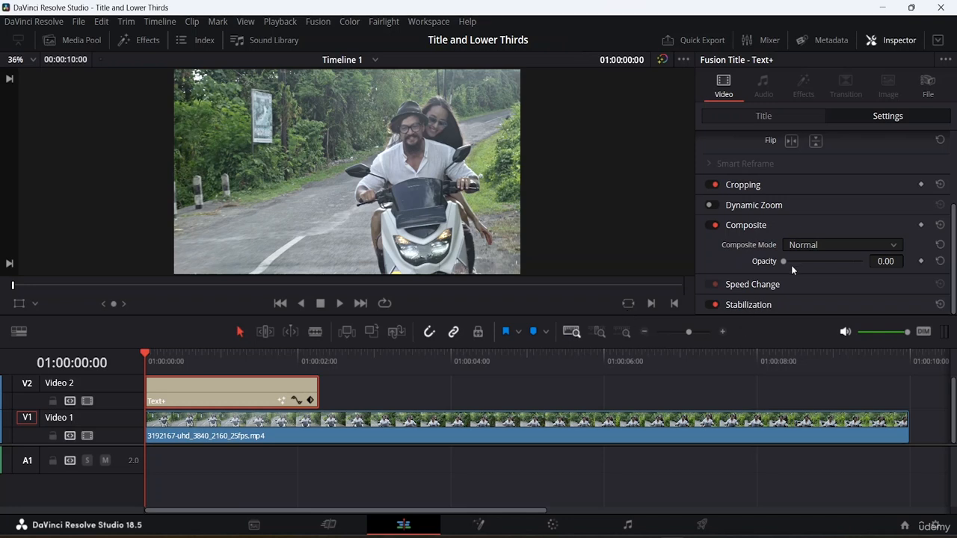
left_click(921, 262)
Set the title's opacity to 100 at 01:00:00:05 to create the second keyframe of the fade-in.
left_click_drag(145, 348, 149, 350)
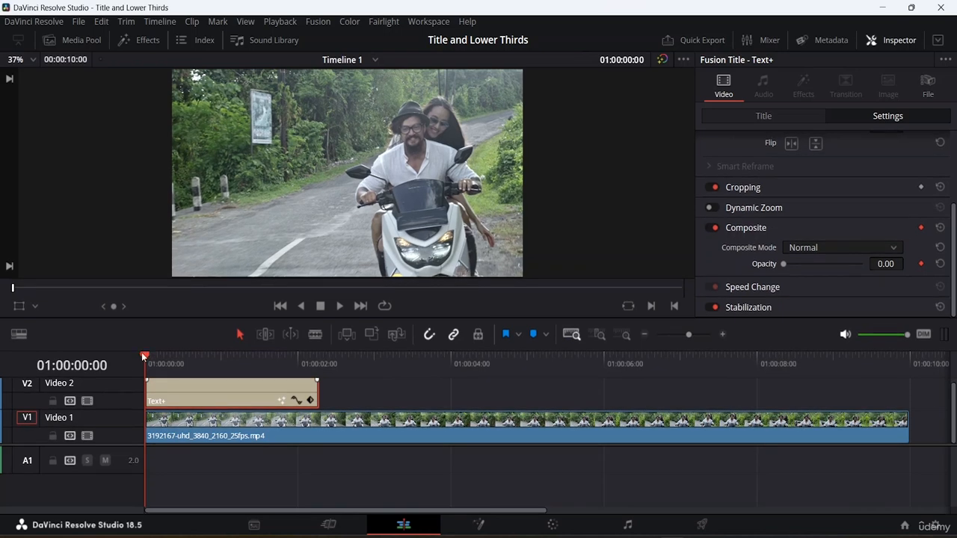
left_click_drag(154, 361, 160, 359)
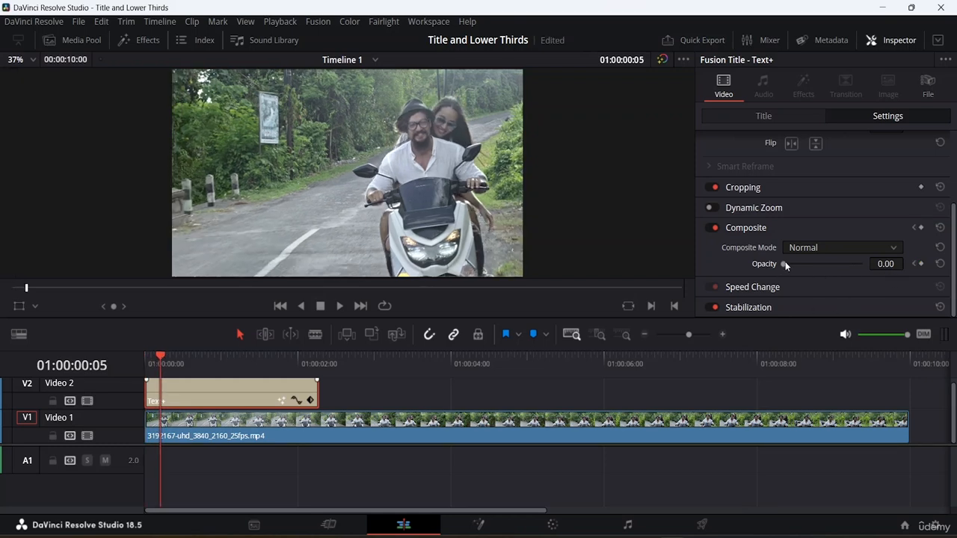
left_click_drag(784, 263, 953, 269)
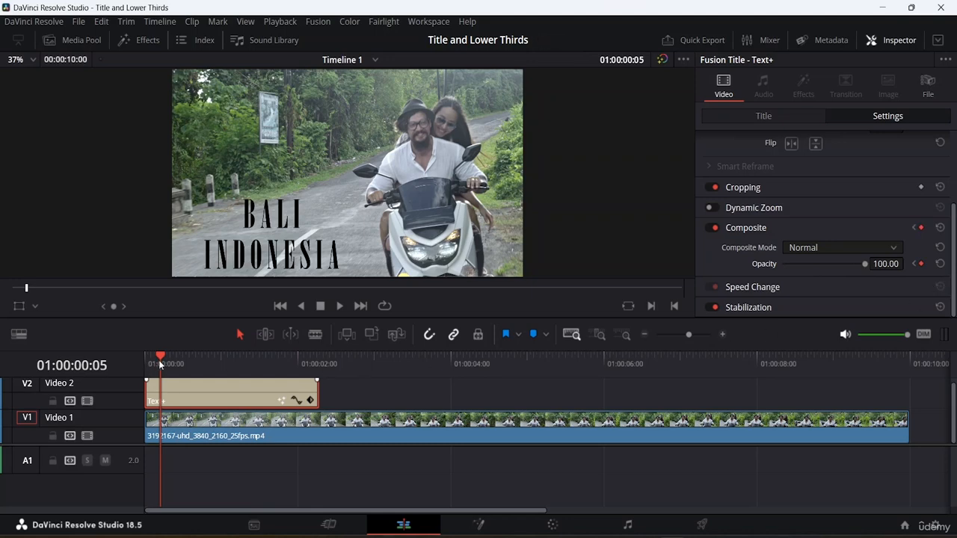
Play the title's fade-in repeatedly from the start, and step back and forward between its opacity keyframes.
left_click_drag(160, 360, 54, 363)
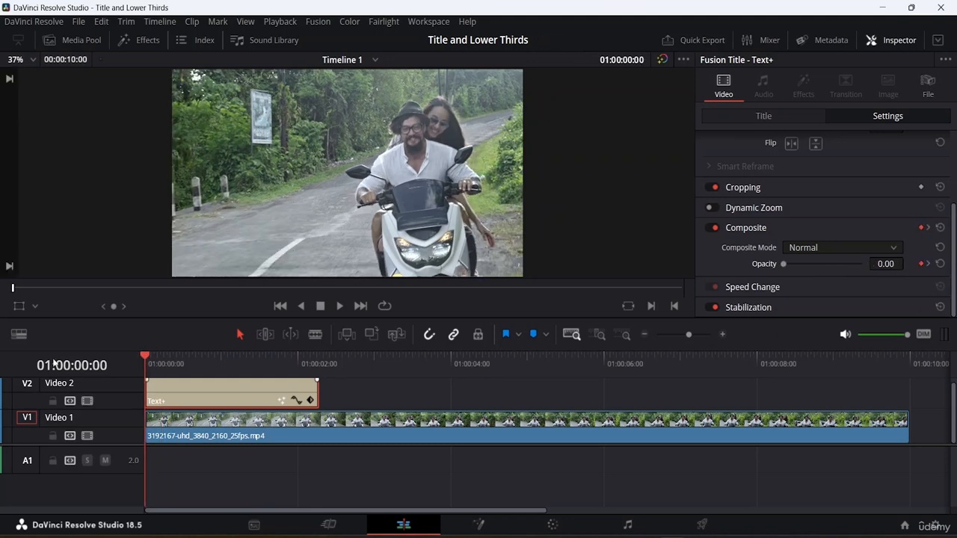
key("space")
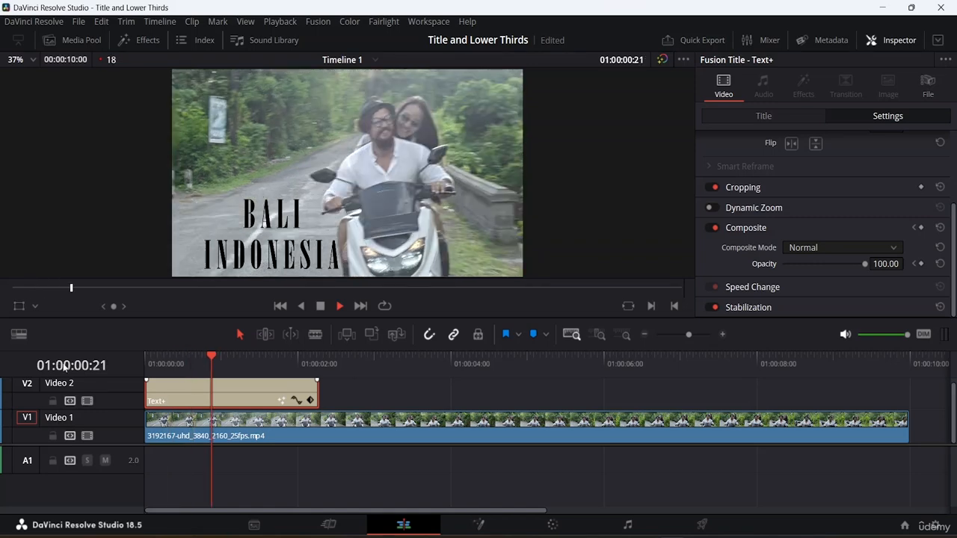
key("space")
left_click_drag(223, 356, 1, 348)
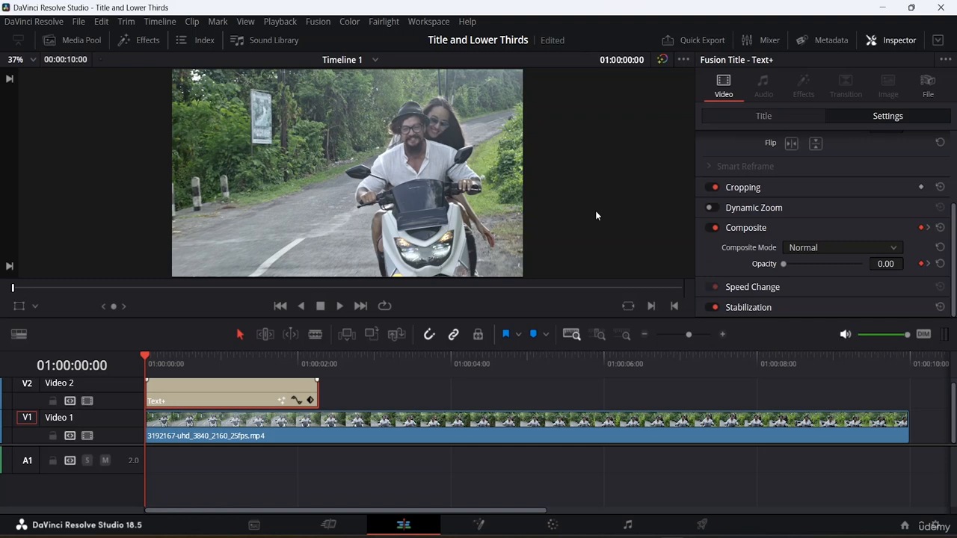
key("space")
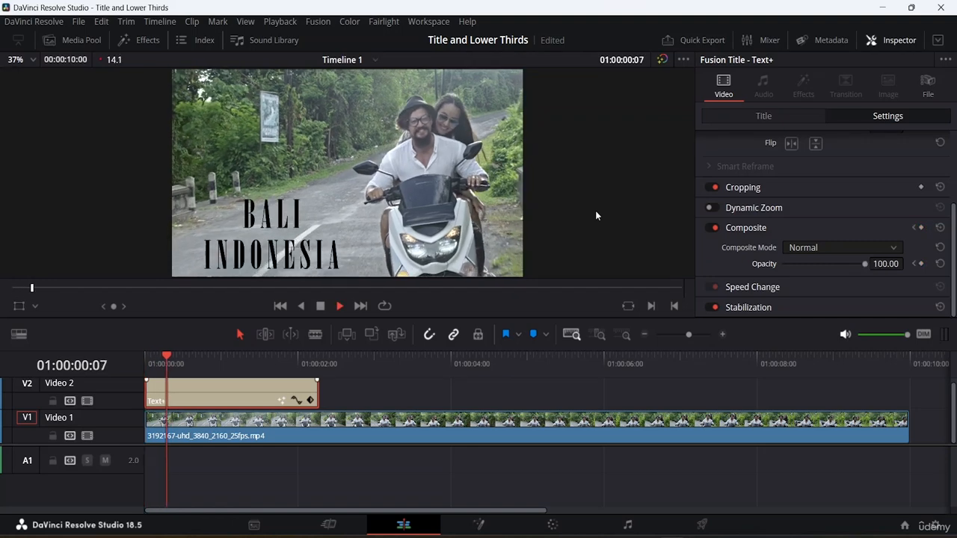
key("space")
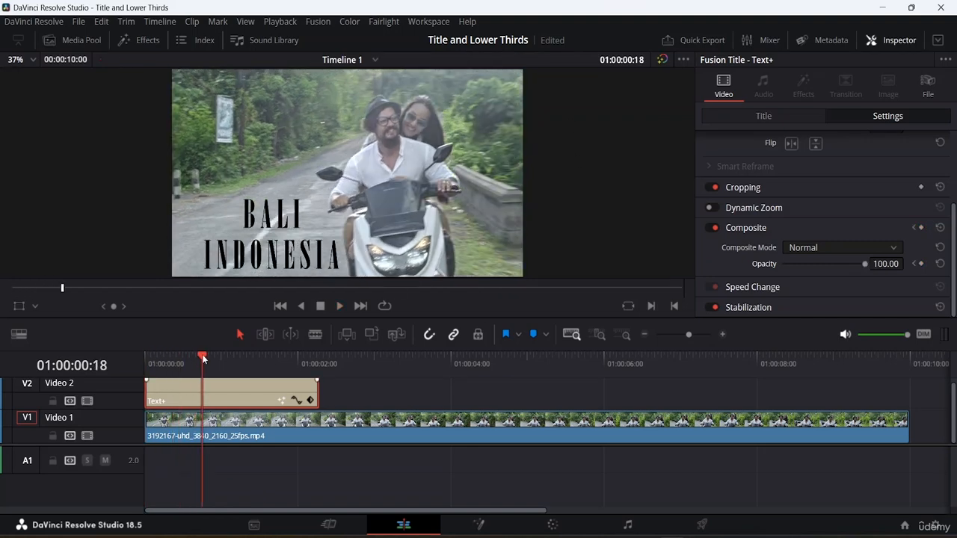
key("Home")
key("space")
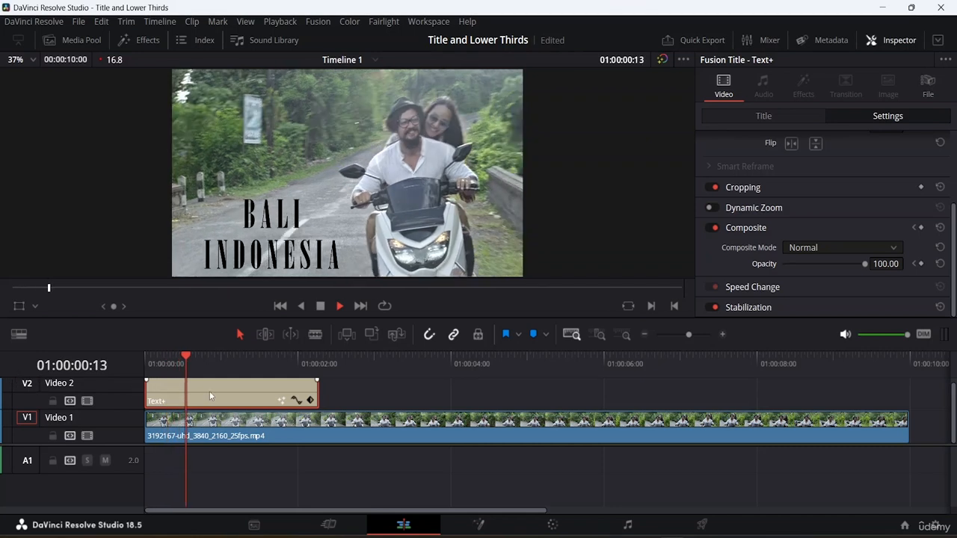
key("space")
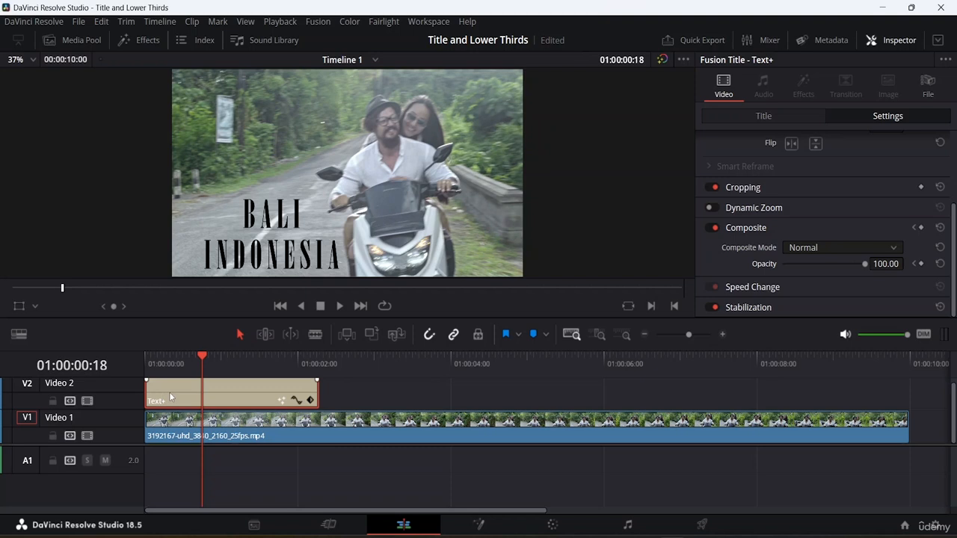
left_click(914, 265)
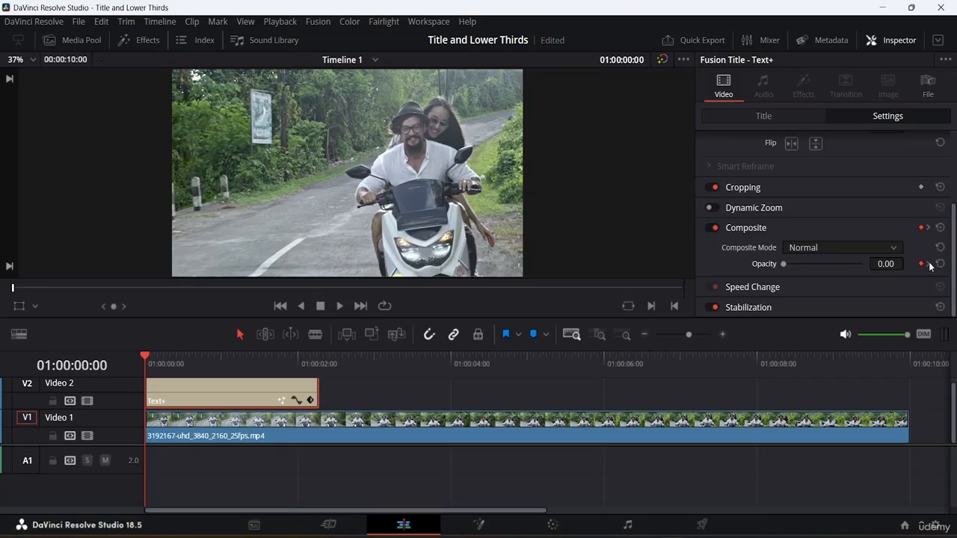
left_click(928, 264)
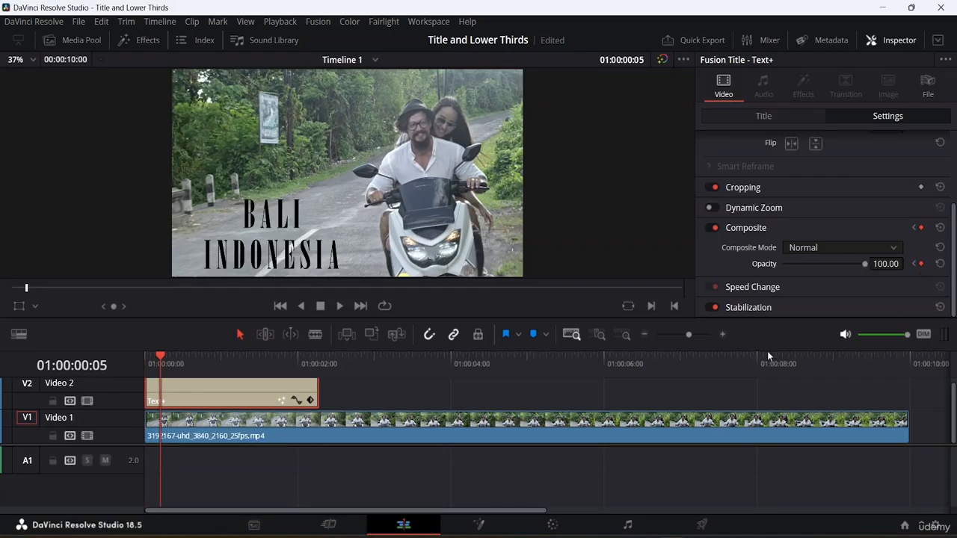
Enlarge the timeline area, increase the height of the Video 2 track, and return the playhead to the start.
scroll(241, 403, "up", 1)
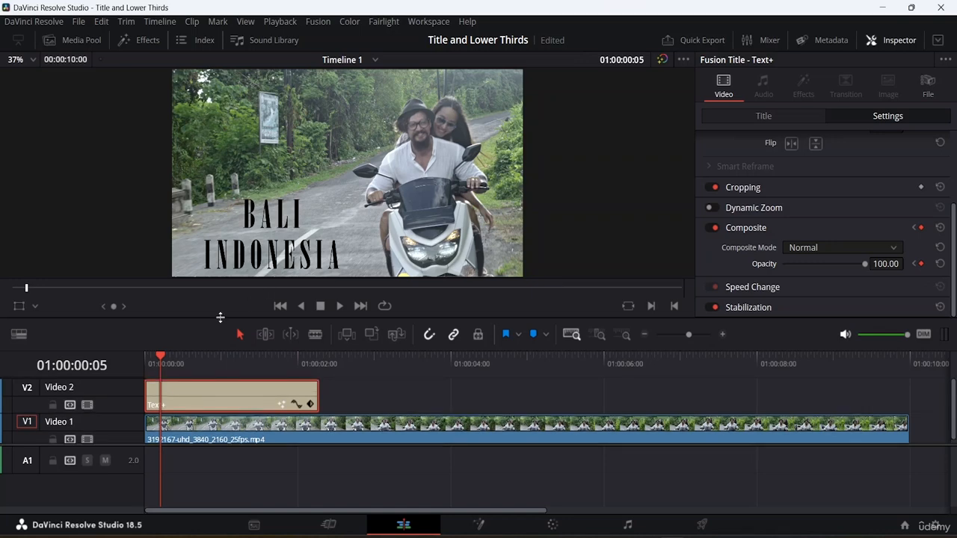
left_click_drag(220, 317, 229, 70)
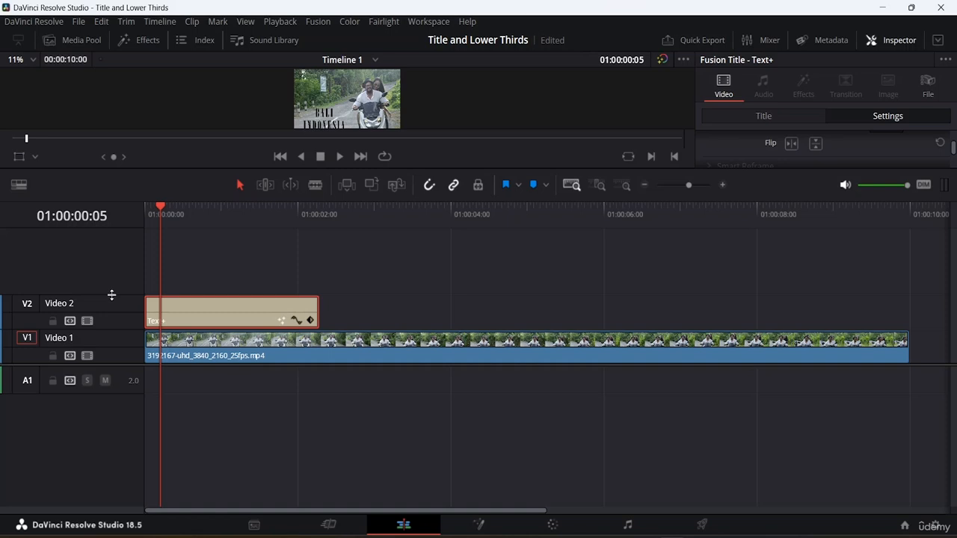
left_click_drag(112, 295, 112, 237)
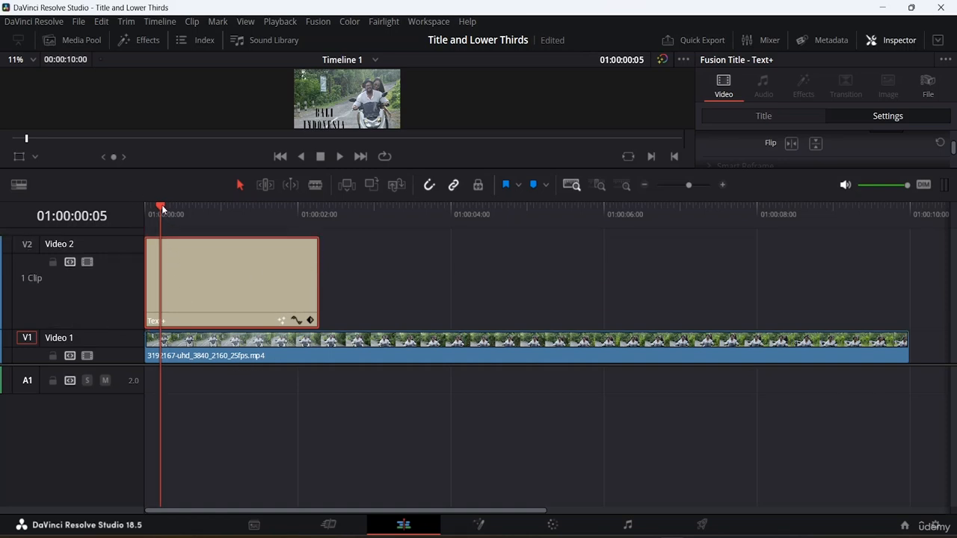
left_click_drag(163, 210, 112, 245)
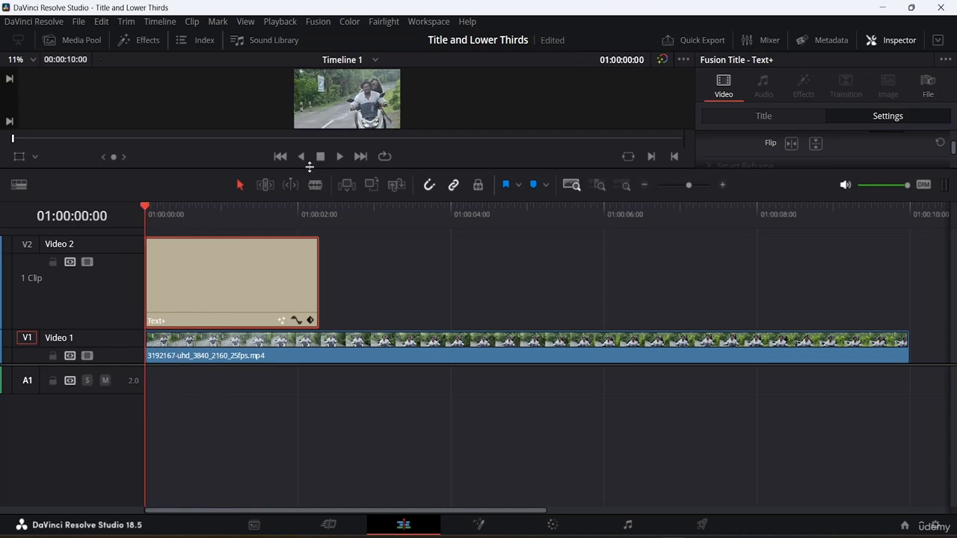
left_click_drag(229, 169, 299, 167)
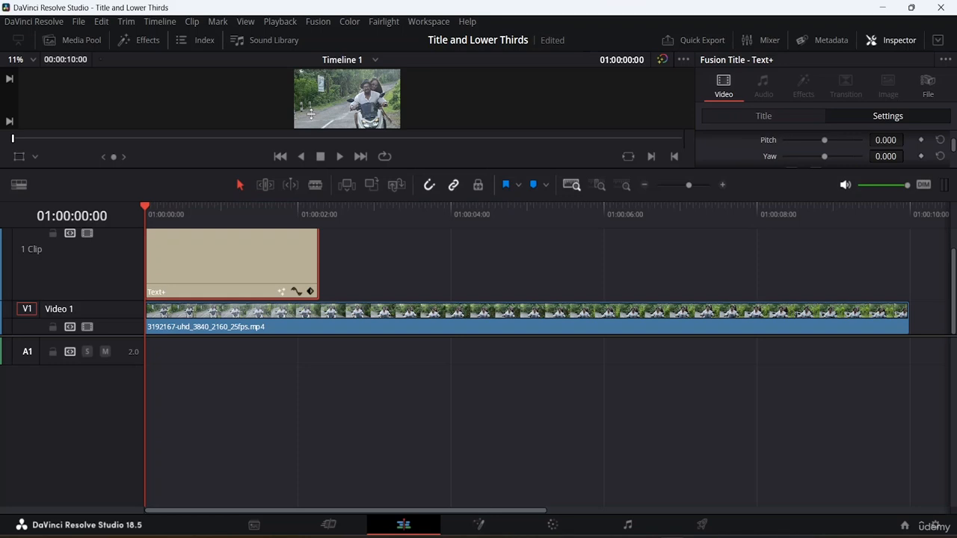
Reduce the height of the Video 2 track and shrink the timeline area to enlarge the viewer.
scroll(124, 261, "up", 1)
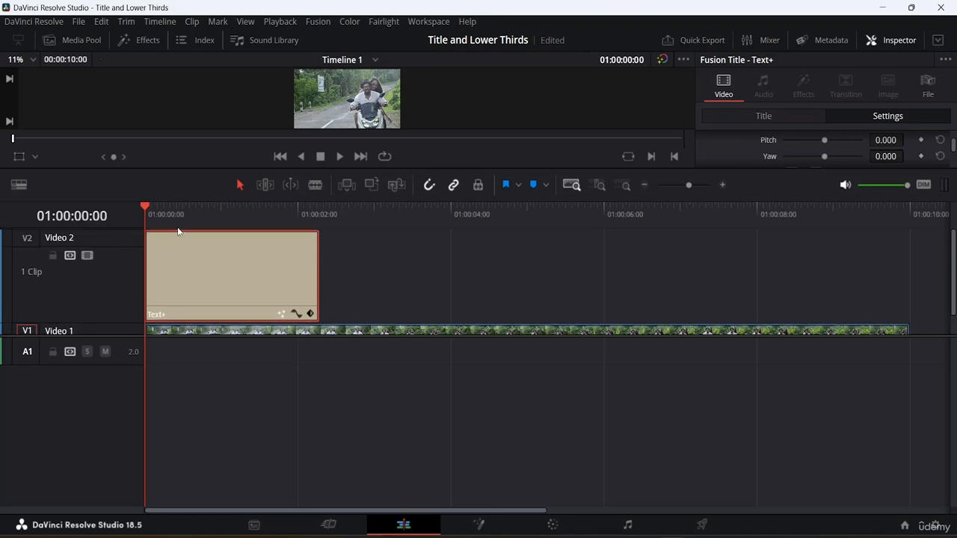
double_click(107, 236)
key("Return")
scroll(115, 250, "down", 1)
left_click_drag(115, 257, 112, 288)
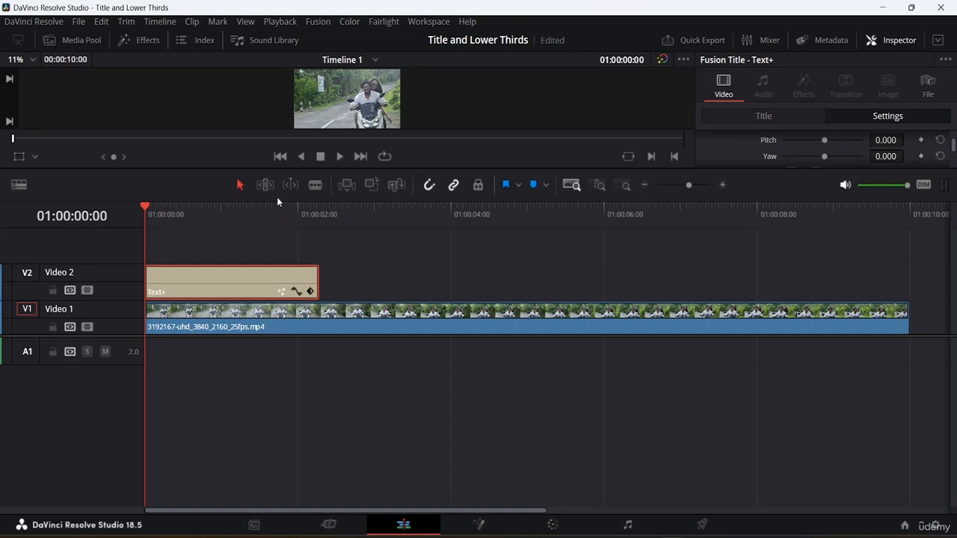
left_click_drag(277, 209, 280, 315)
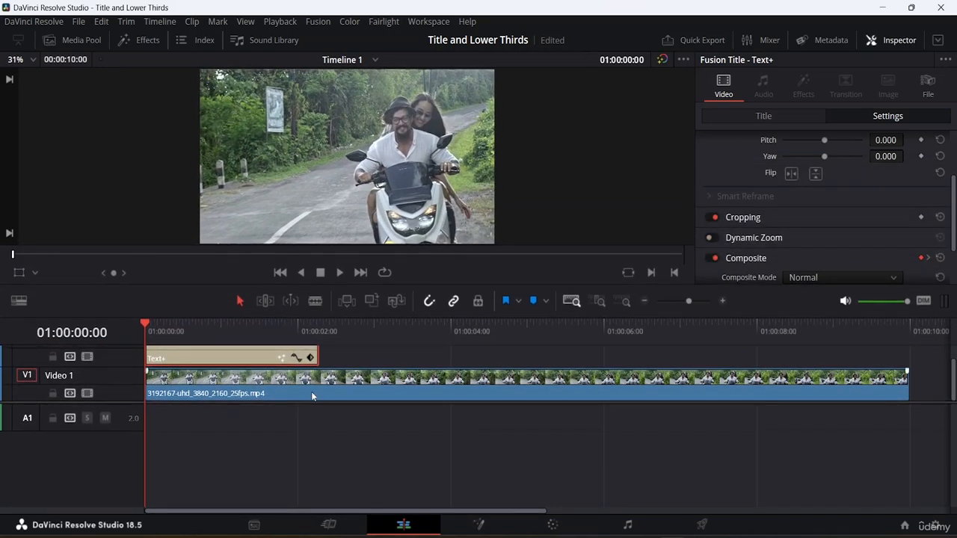
scroll(312, 394, "up", 1)
scroll(300, 386, "down", 1)
scroll(298, 381, "up", 1)
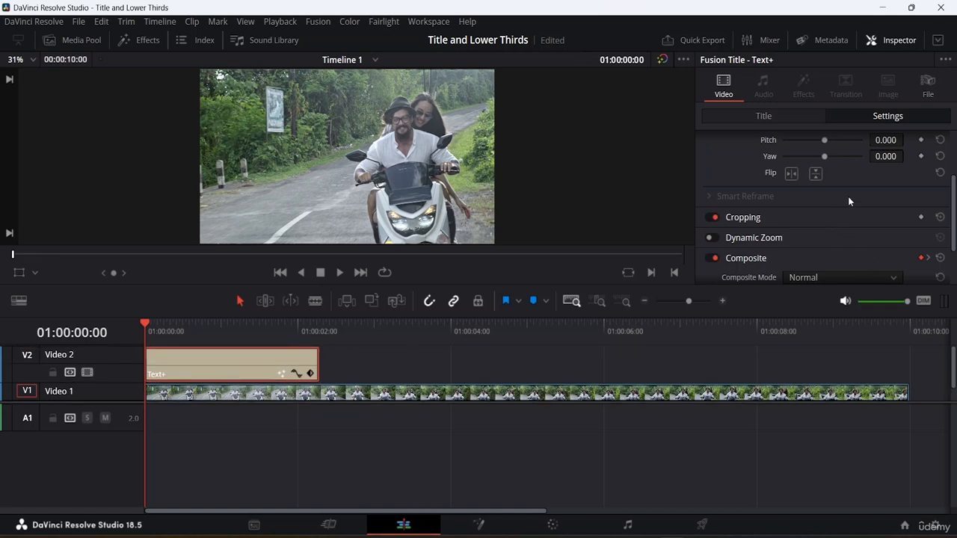
Try pitch values of -1.500, 1.500 and -0.240 on the title at 01:00:01:06, and reset the pitch.
key("space")
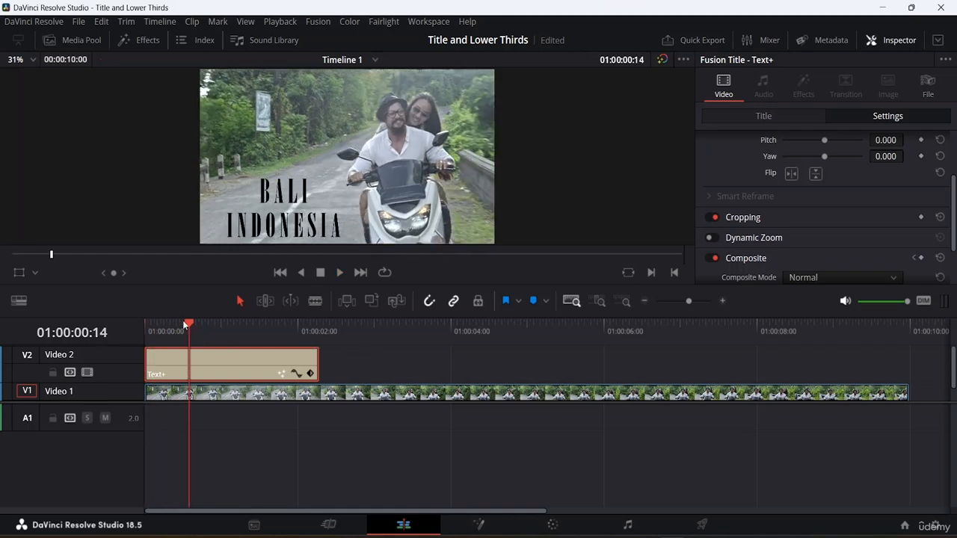
left_click_drag(187, 323, 240, 338)
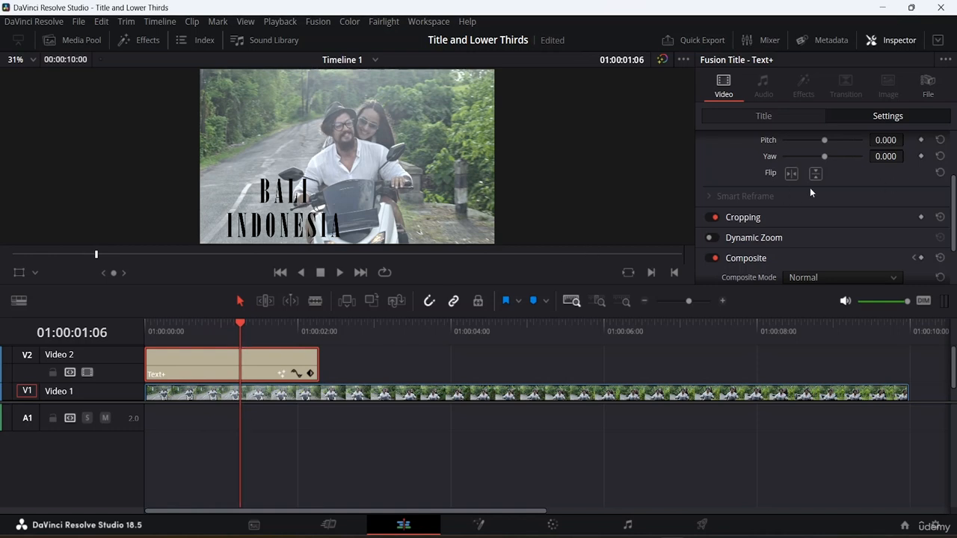
scroll(860, 176, "up", 3)
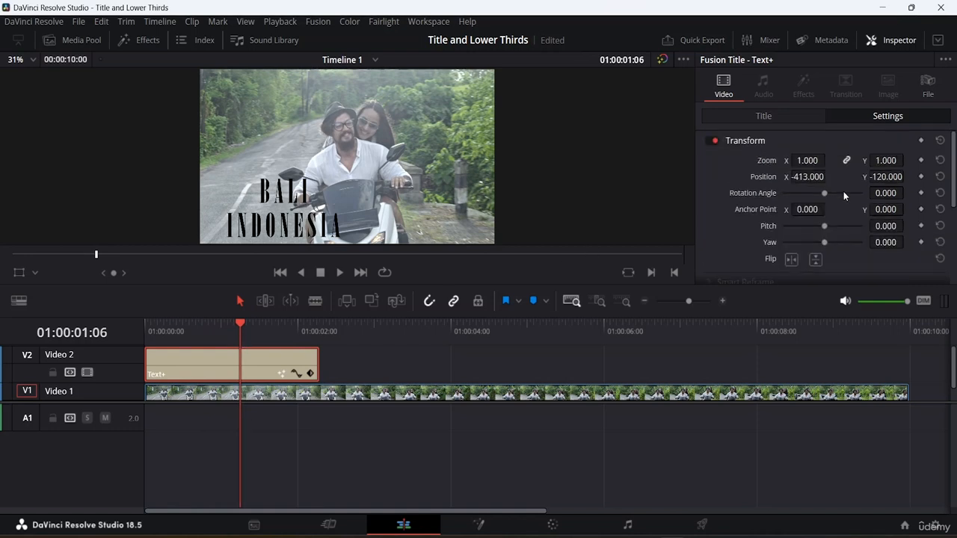
left_click_drag(825, 227, 703, 249)
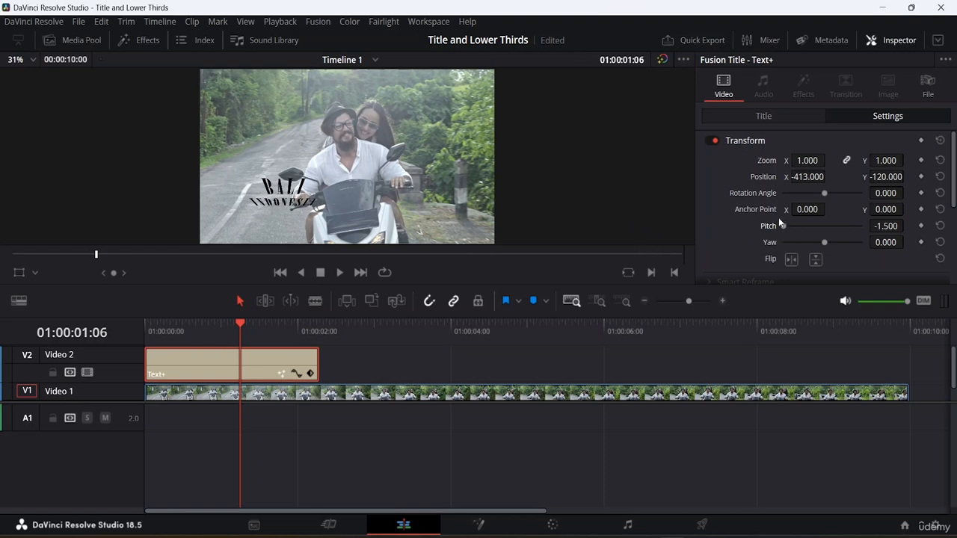
left_click_drag(782, 227, 914, 236)
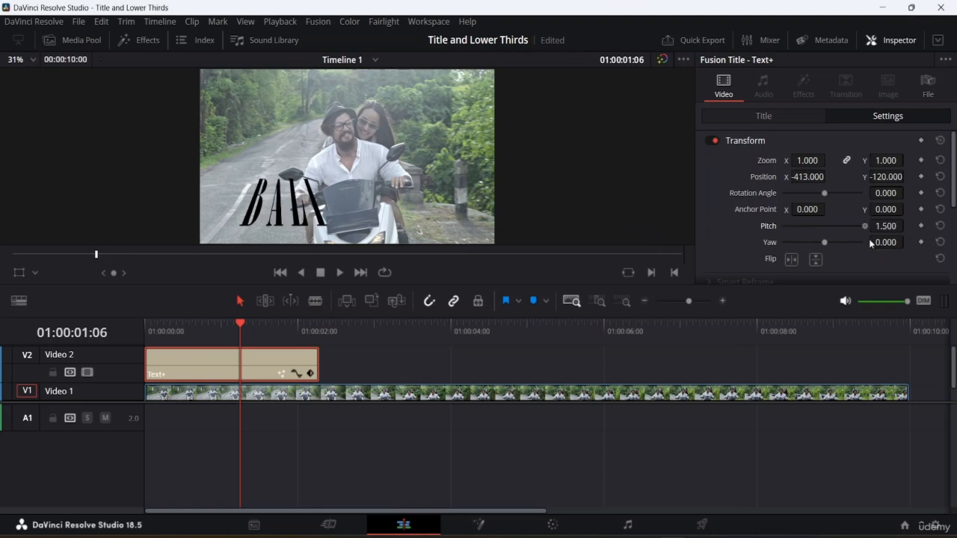
left_click(818, 226)
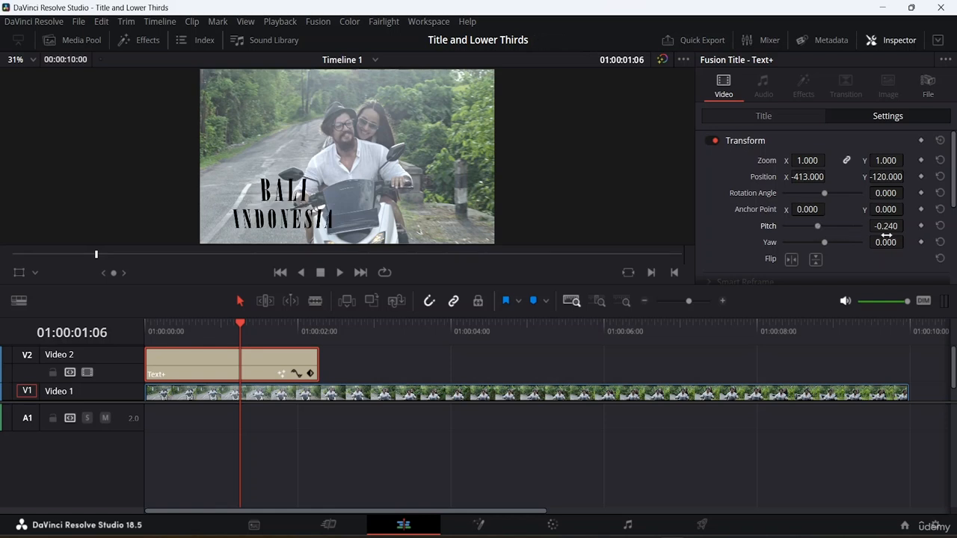
left_click(940, 226)
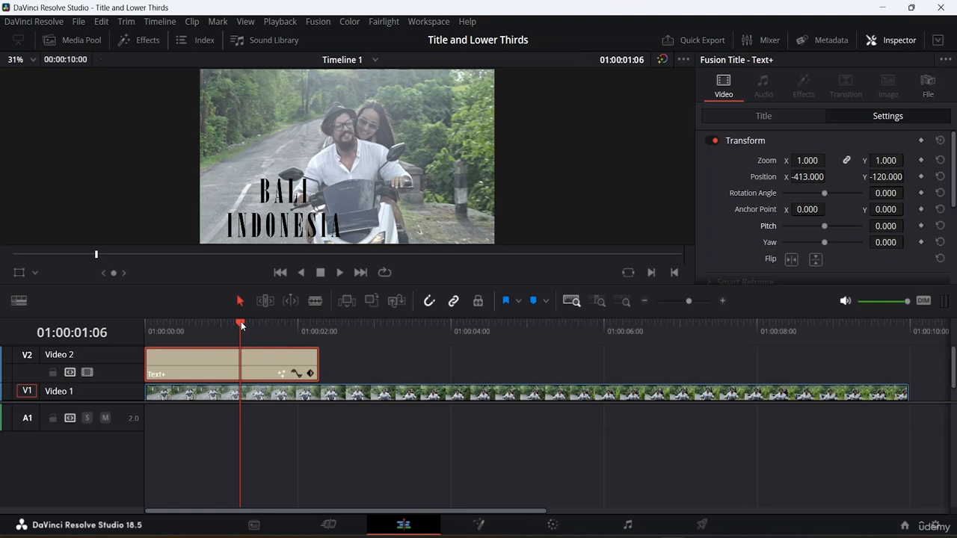
Keyframe the title's pitch at 0 at 01:00:01:10 and raise it to about 1.47 at 01:00:01:21.
mouse_move(239, 322)
left_mouse_down()
mouse_move(225, 324)
mouse_move(253, 331)
left_mouse_up()
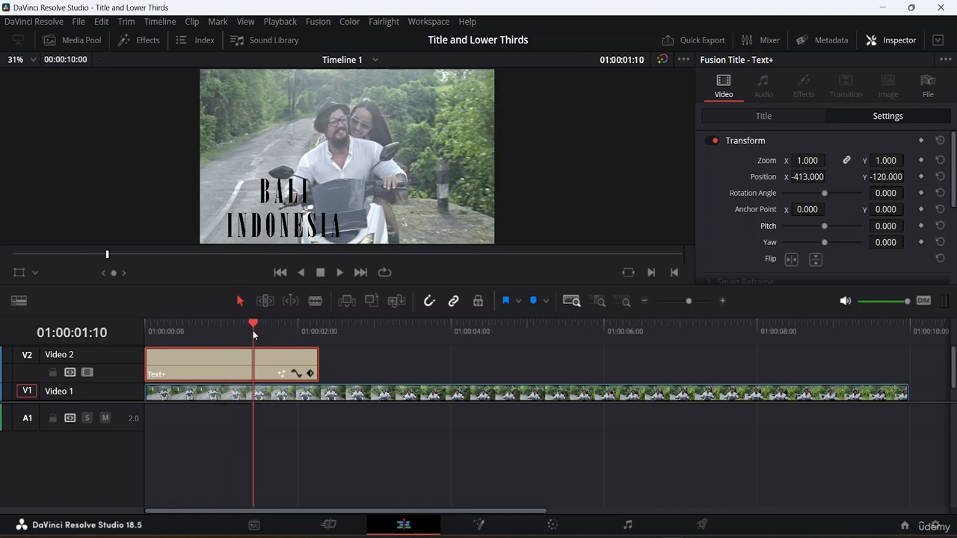
left_click(921, 226)
left_click_drag(255, 323, 288, 331)
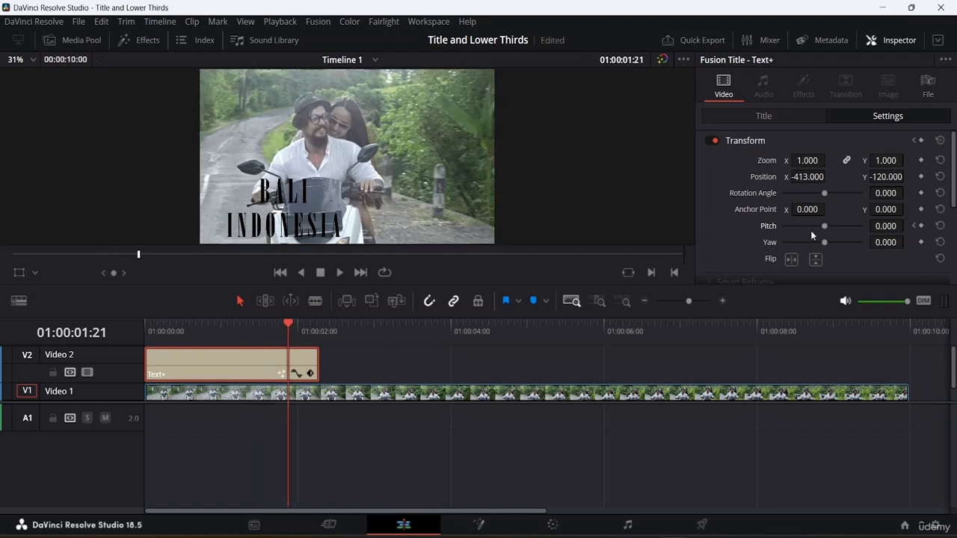
left_click_drag(824, 225, 867, 224)
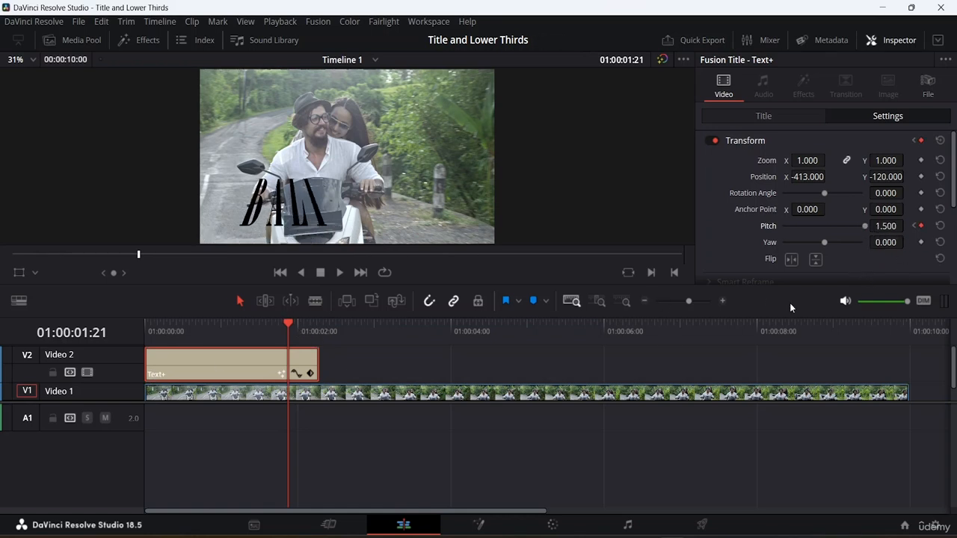
scroll(841, 192, "down", 1)
scroll(837, 190, "down", 3)
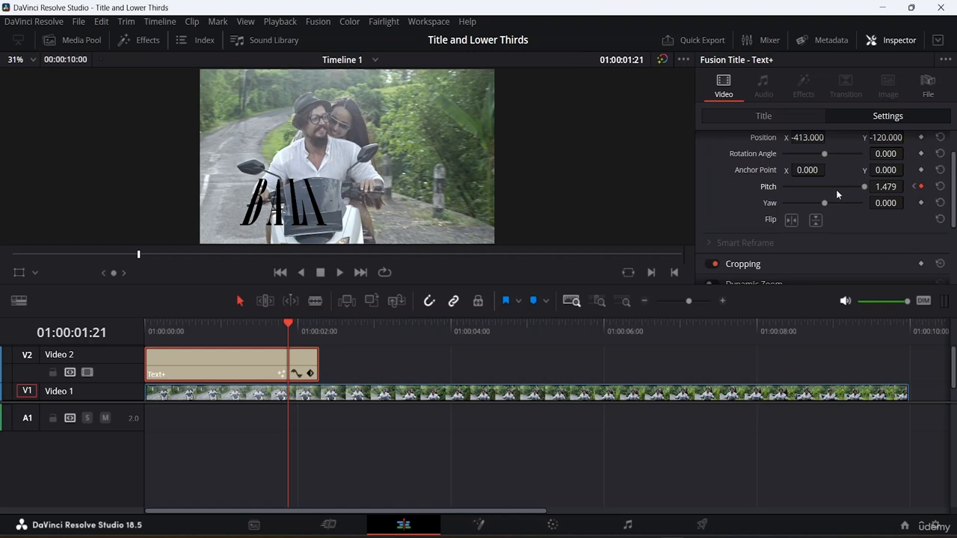
scroll(752, 251, "down", 3)
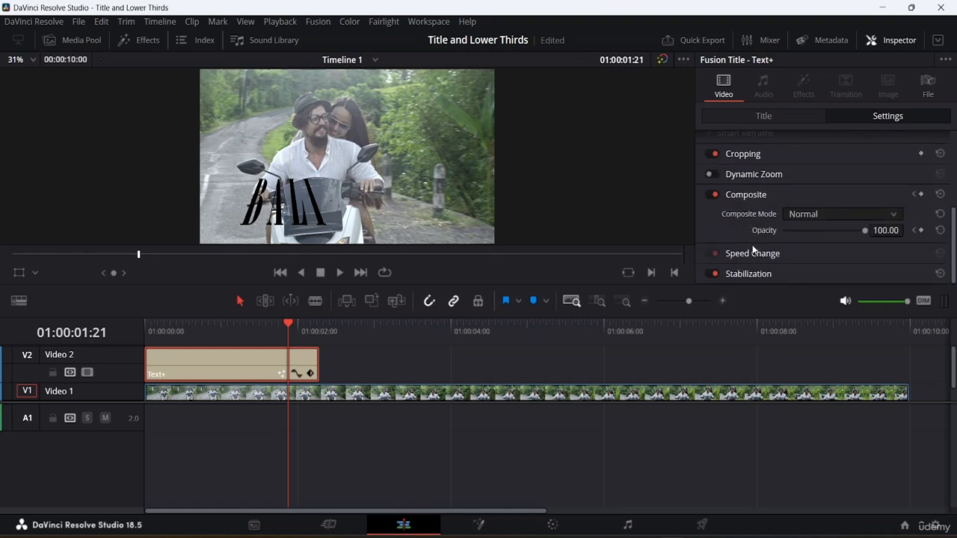
scroll(803, 188, "up", 4)
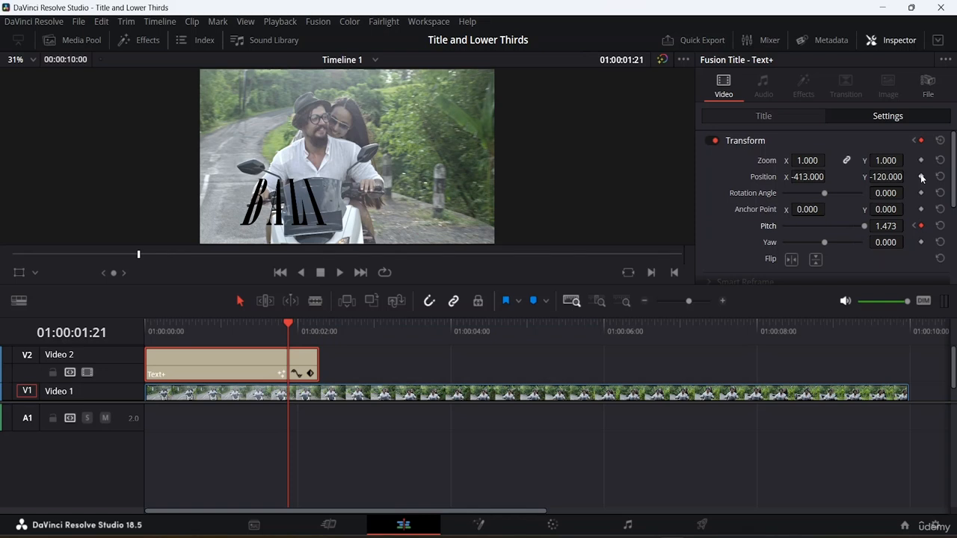
Add a position keyframe to the title at 01:00:01:21, and try a much lower Y position before undoing it.
left_click(921, 178)
key("ctrl+s")
mouse_move(887, 176)
left_mouse_down()
mouse_move(807, 177)
mouse_move(897, 177)
mouse_move(888, 176)
left_mouse_up()
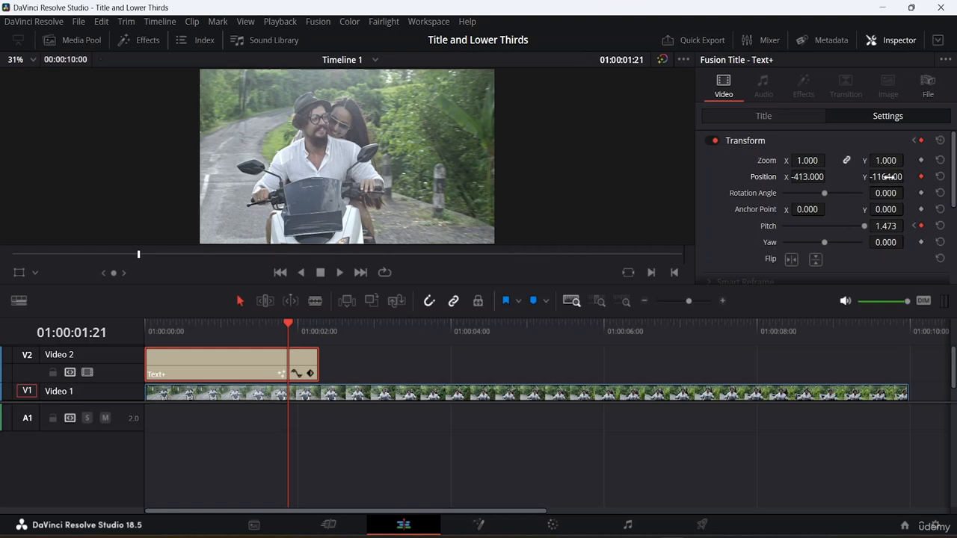
key("ctrl+z")
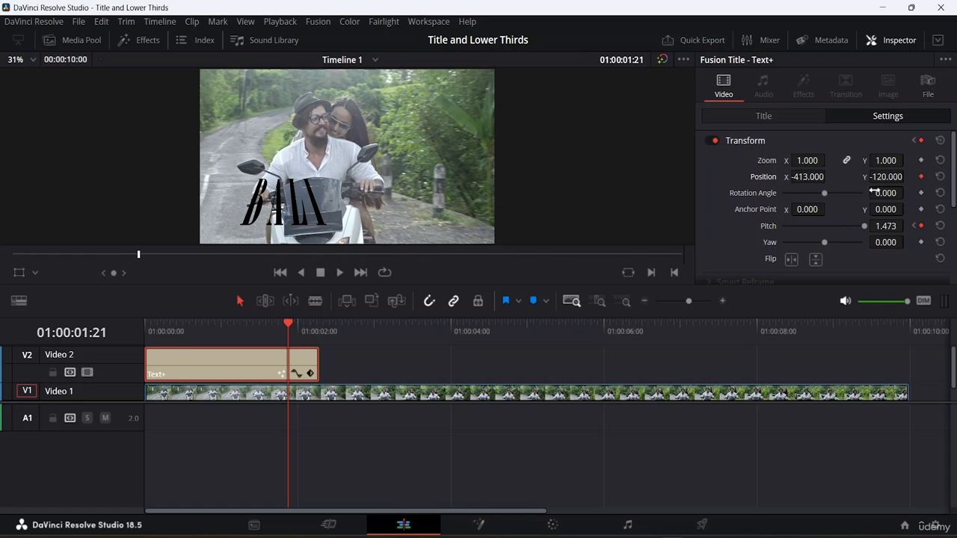
Lower the title's Y position to -959.4 at 01:00:02:06 so it drops out of the frame.
left_click_drag(288, 322, 314, 323)
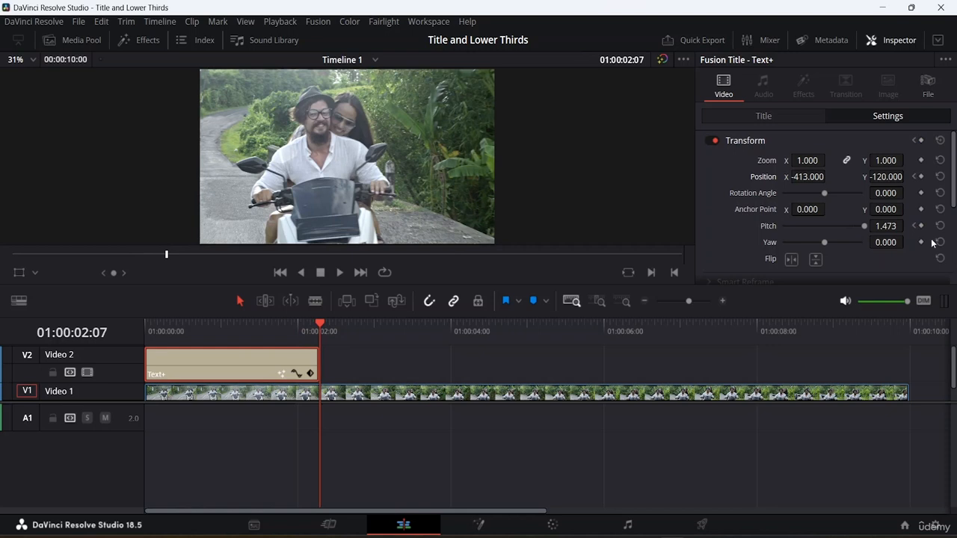
left_click_drag(886, 178, 884, 177)
mouse_move(319, 324)
left_mouse_down()
mouse_move(286, 318)
mouse_move(312, 327)
left_mouse_up()
left_click(317, 326)
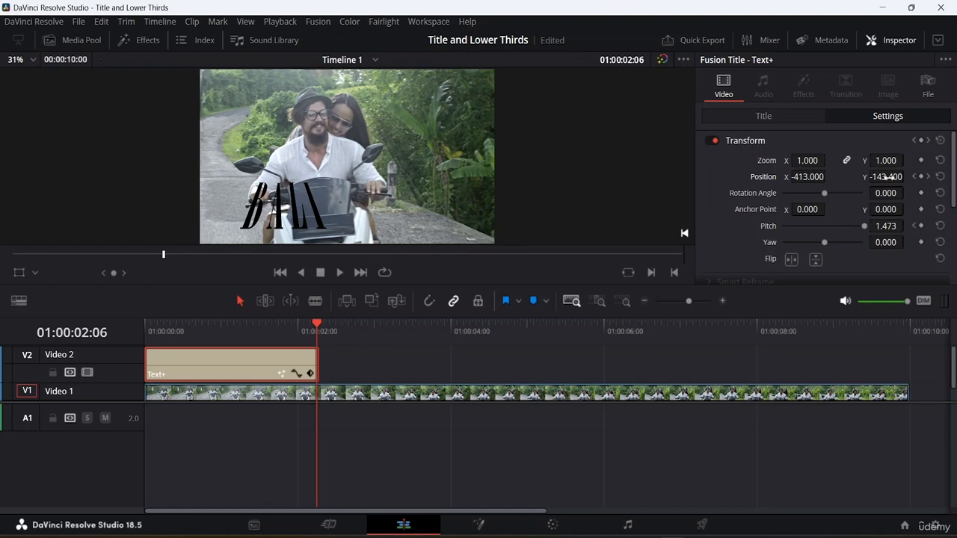
left_click_drag(886, 176, 800, 177)
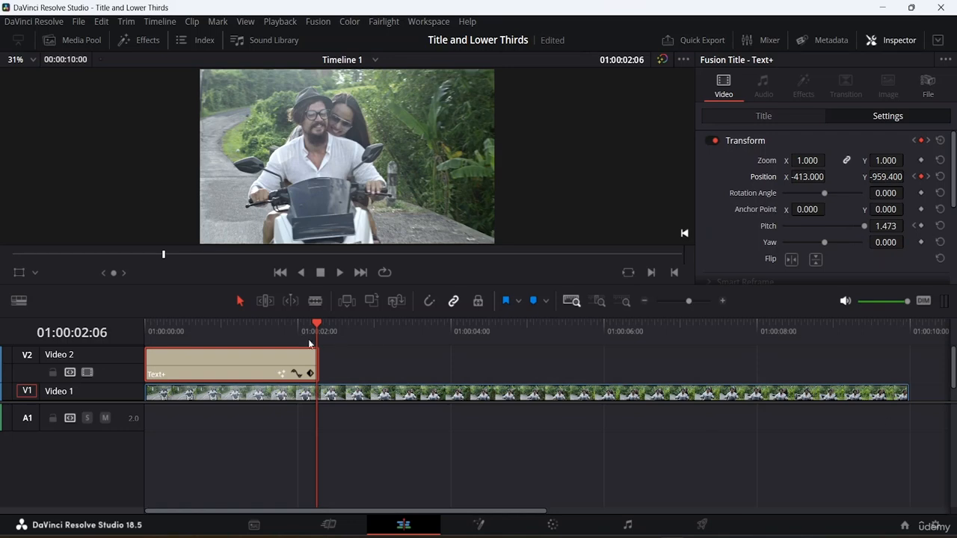
Play the timeline twice from the start to check the title's fade-in, tilt and exit.
left_click_drag(317, 329, 2, 337)
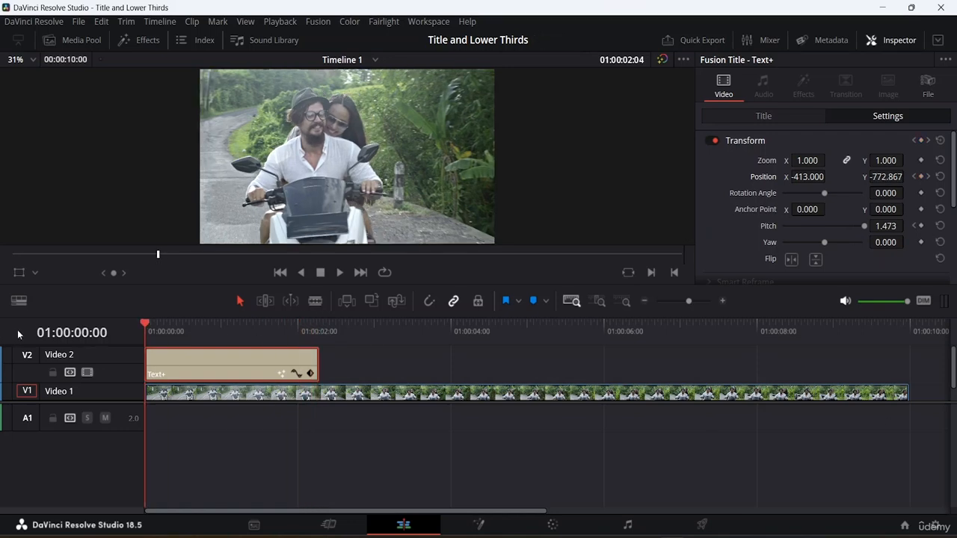
key("space")
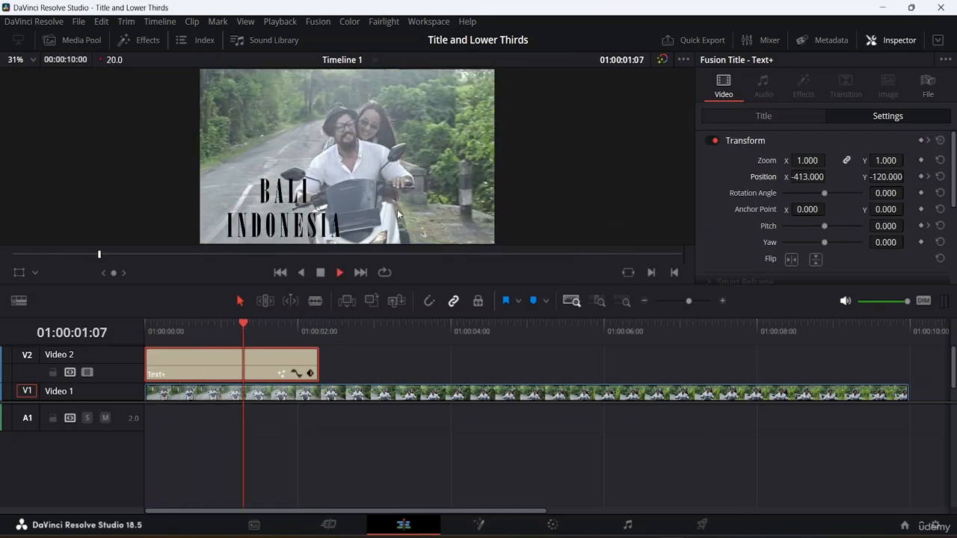
key("space")
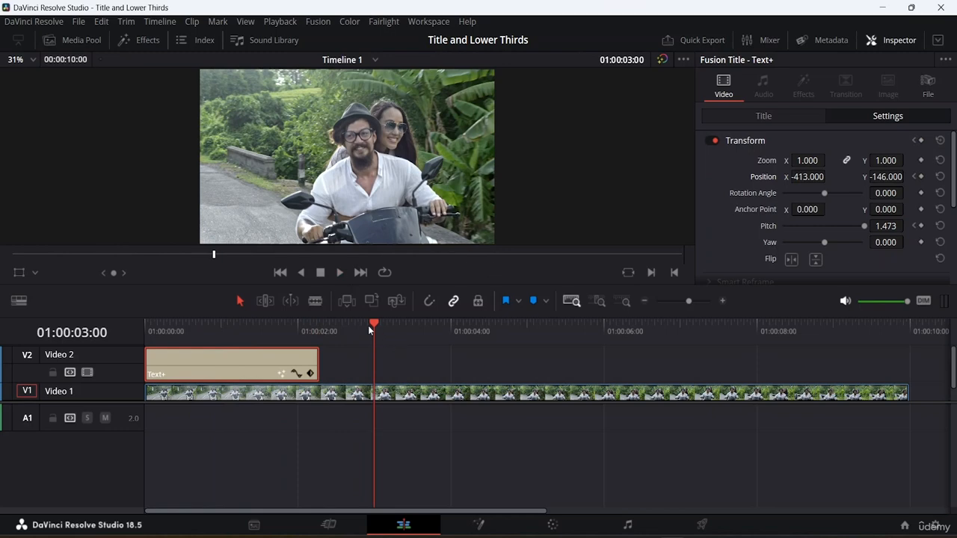
key("Home")
key("space")
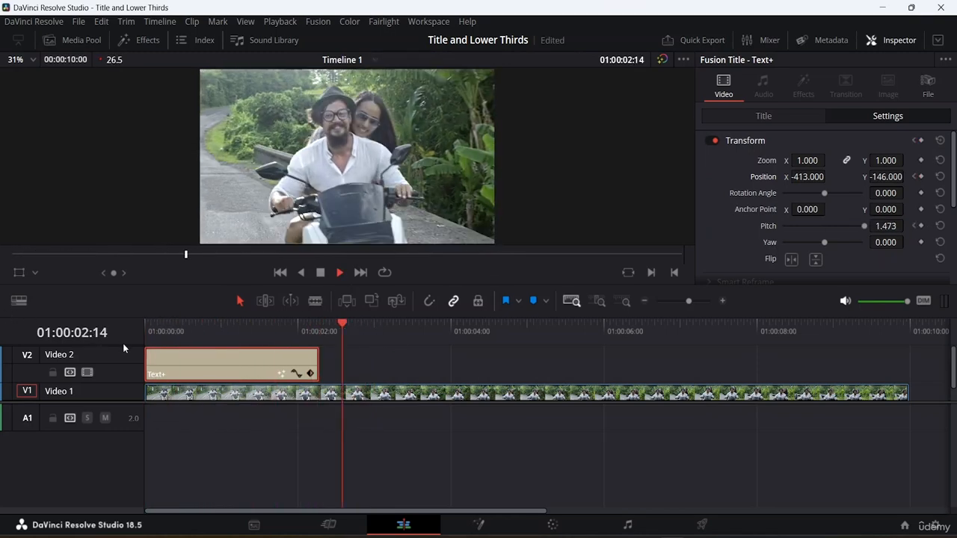
key("space")
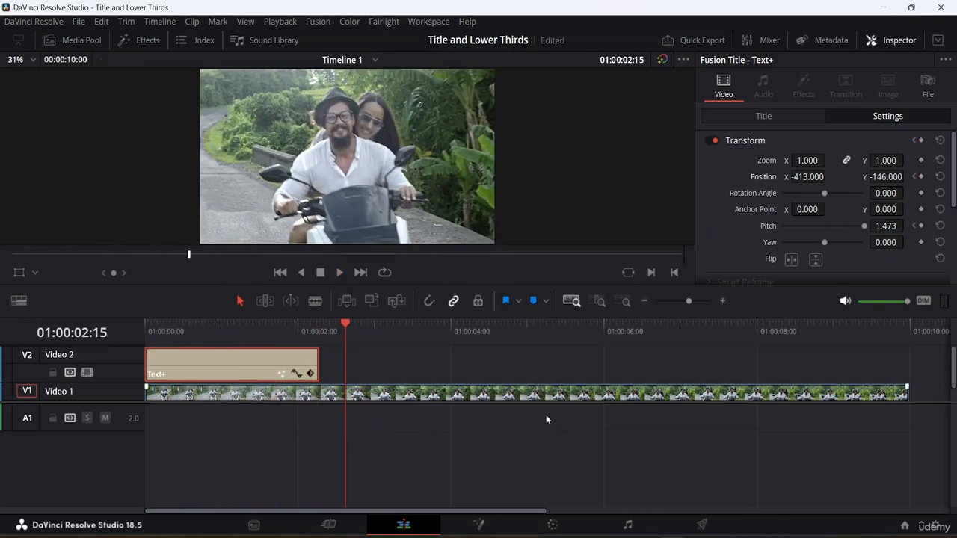
At the timeline start, zoom the scooter clip on Video 1 to 1.220, set its X position to -189, and increase the zoom to 34.100.
scroll(420, 395, "down", 1)
left_click(414, 378)
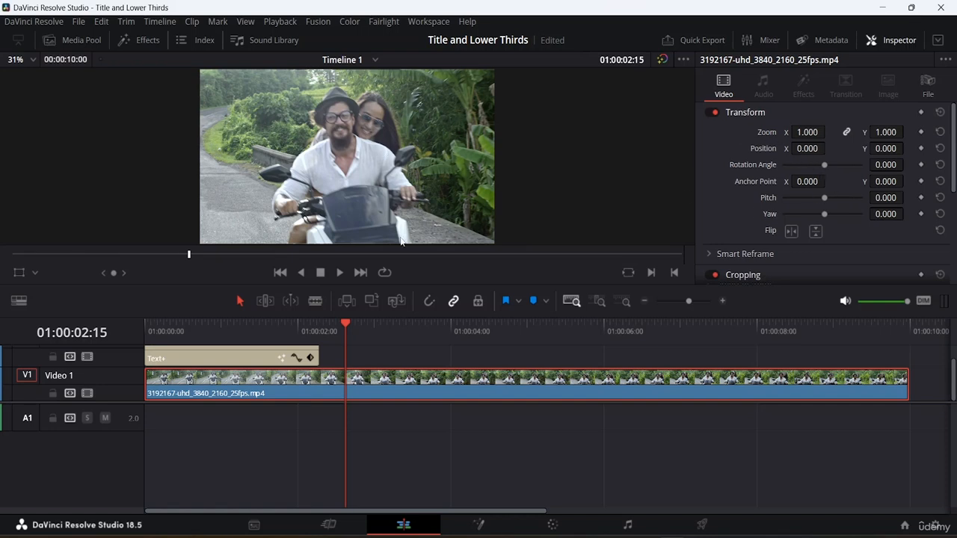
left_click_drag(342, 325, 145, 374)
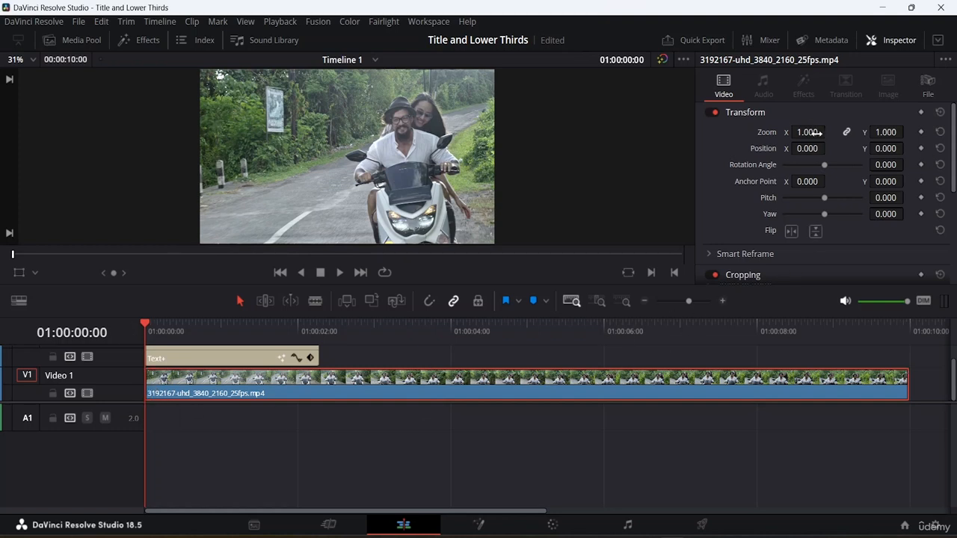
mouse_move(809, 133)
left_mouse_down()
mouse_move(758, 132)
mouse_move(908, 132)
mouse_move(813, 132)
left_mouse_up()
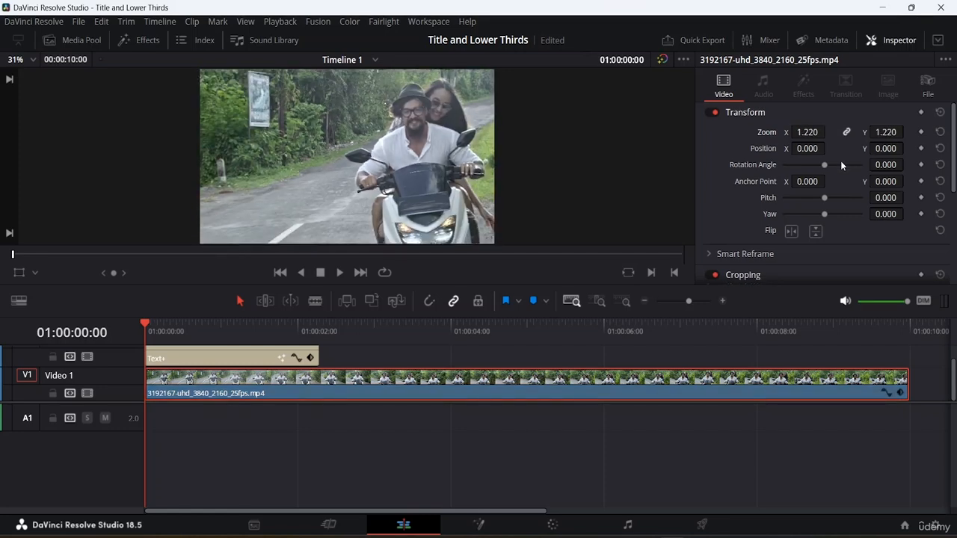
left_click_drag(801, 142, 736, 143)
left_click_drag(828, 148, 853, 148)
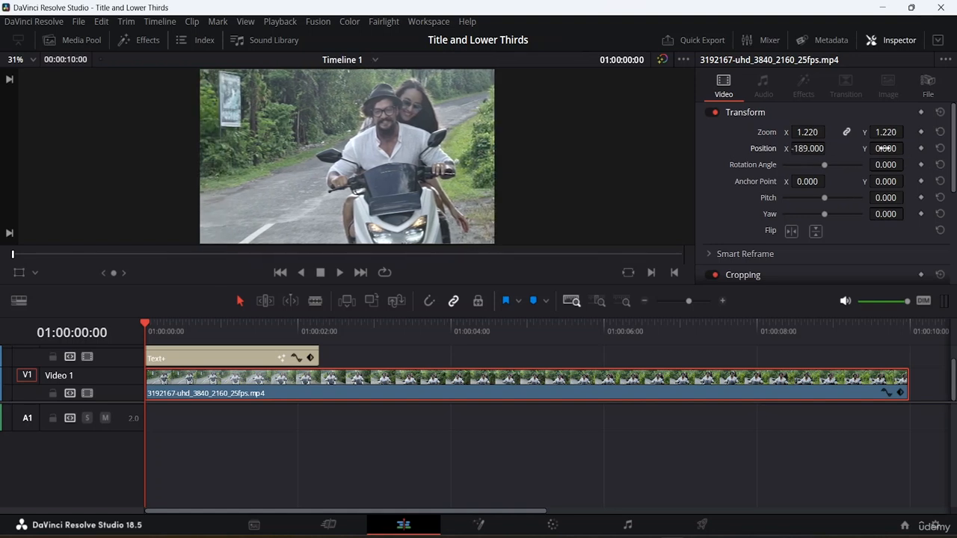
left_click_drag(823, 131, 828, 131)
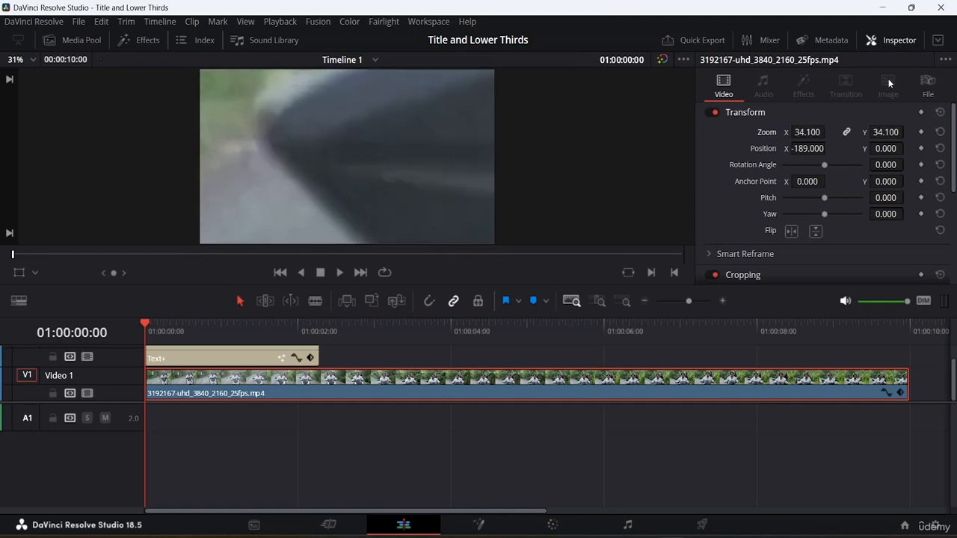
Add a position keyframe to the scooter clip at the timeline start and reset its zoom at 01:00:00:13.
left_click(921, 148)
left_click_drag(145, 325, 193, 331)
left_click(184, 331)
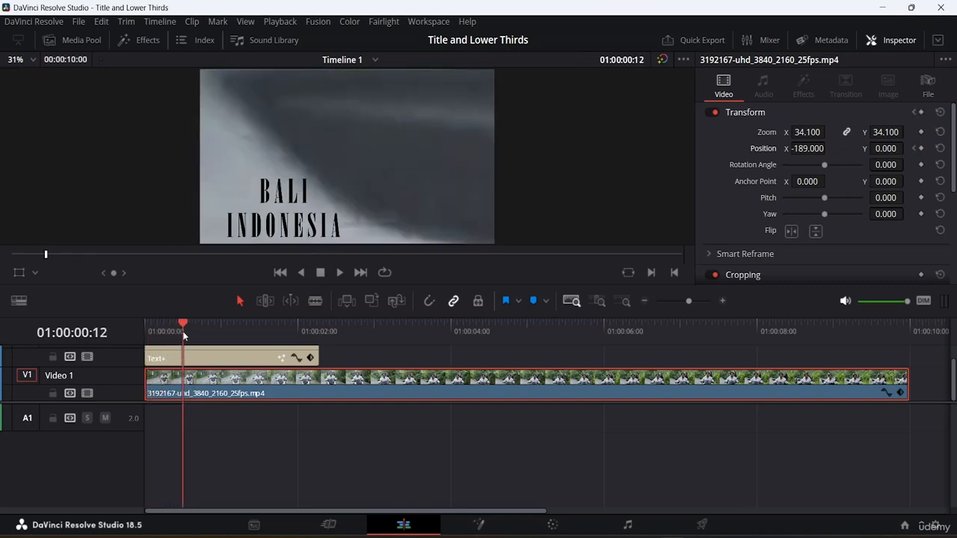
key("Right")
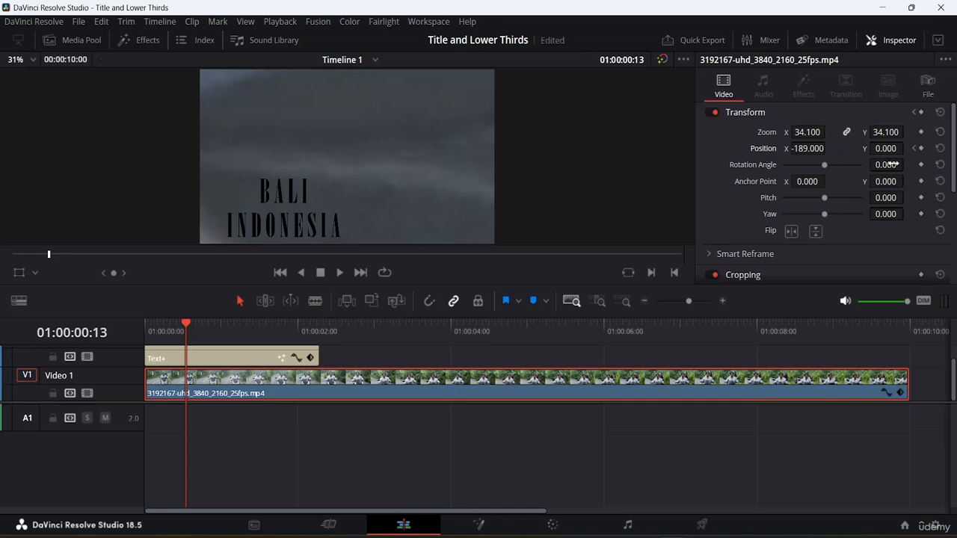
left_click(939, 131)
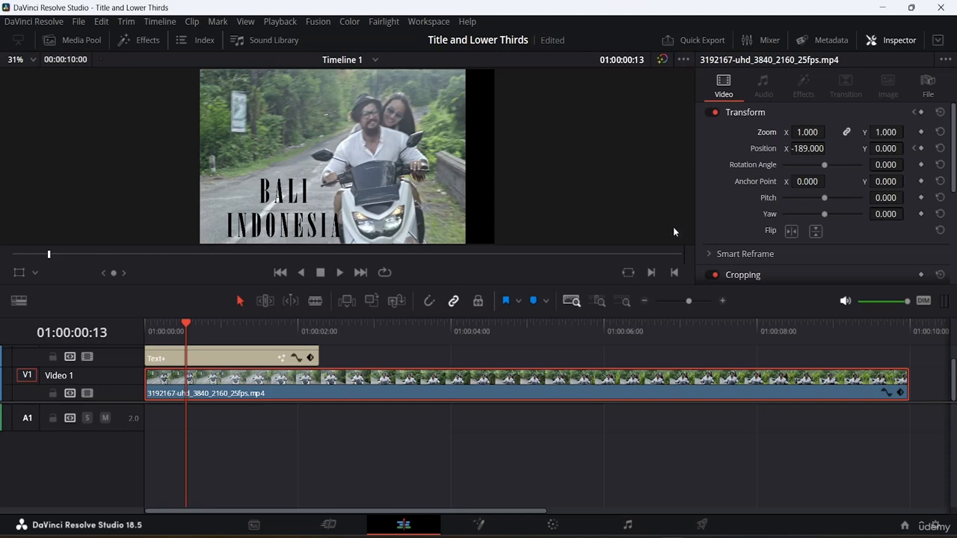
Save the project, play the timeline from the start to check the scooter clip's zoom, and return the playhead to the start.
key("ctrl+s")
key("Home")
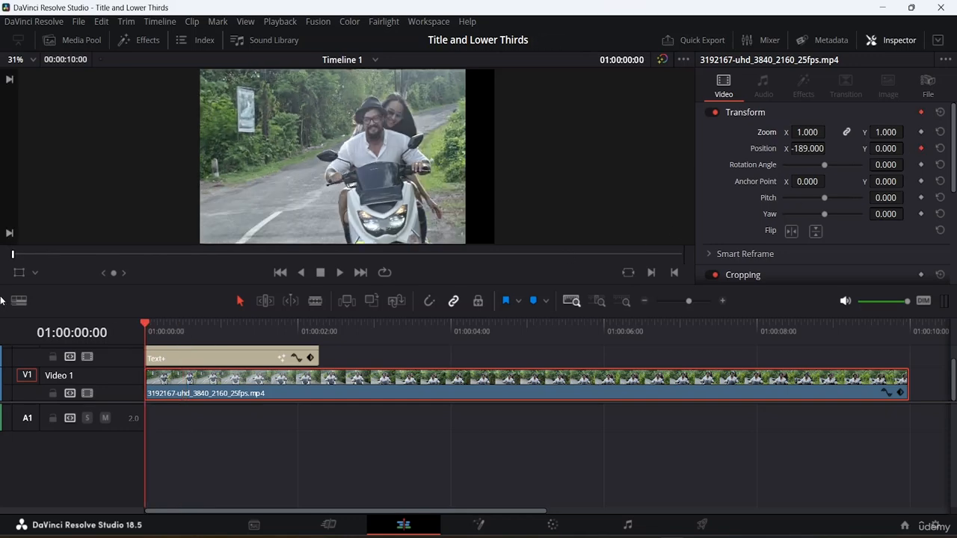
key("space")
key("space")
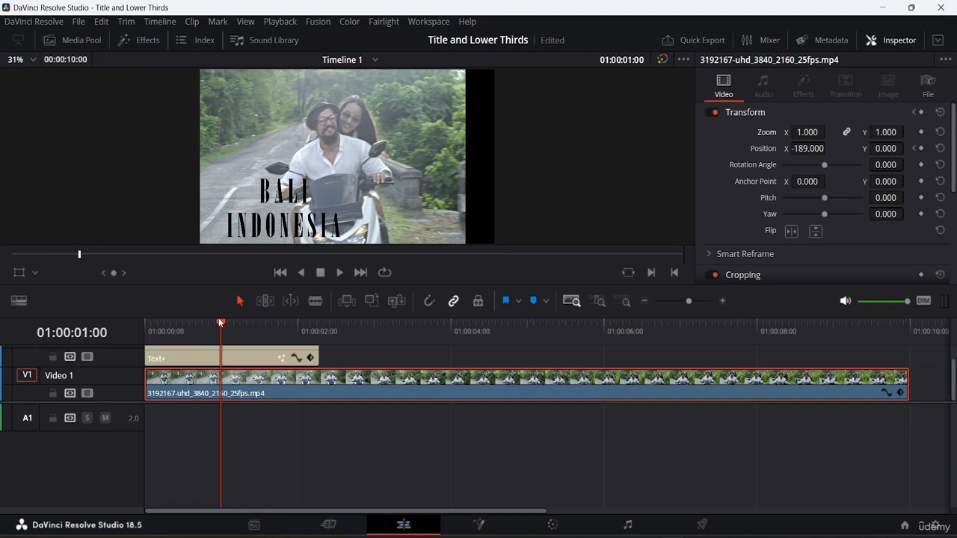
left_click_drag(218, 317, 130, 303)
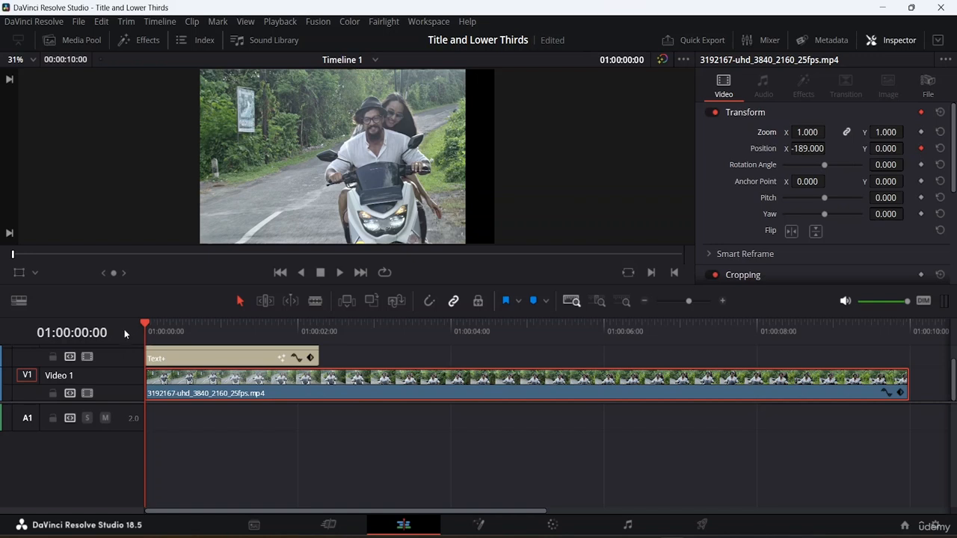
mouse_move(145, 324)
left_mouse_down()
mouse_move(200, 319)
mouse_move(145, 321)
left_mouse_up()
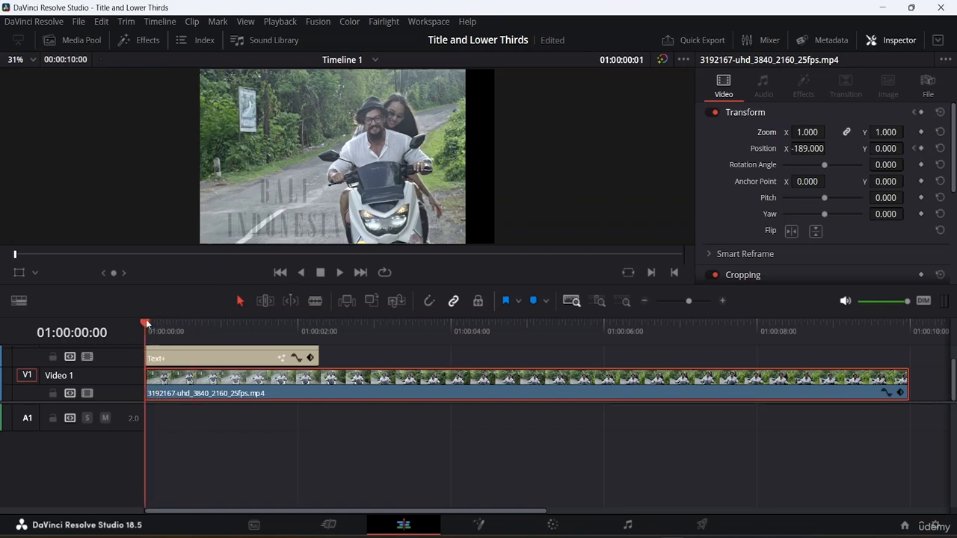
Re-create the scooter clip's position keyframe at the timeline start with the zoom at 0.000, and reset the zoom at 01:00:00:07.
left_click(921, 148)
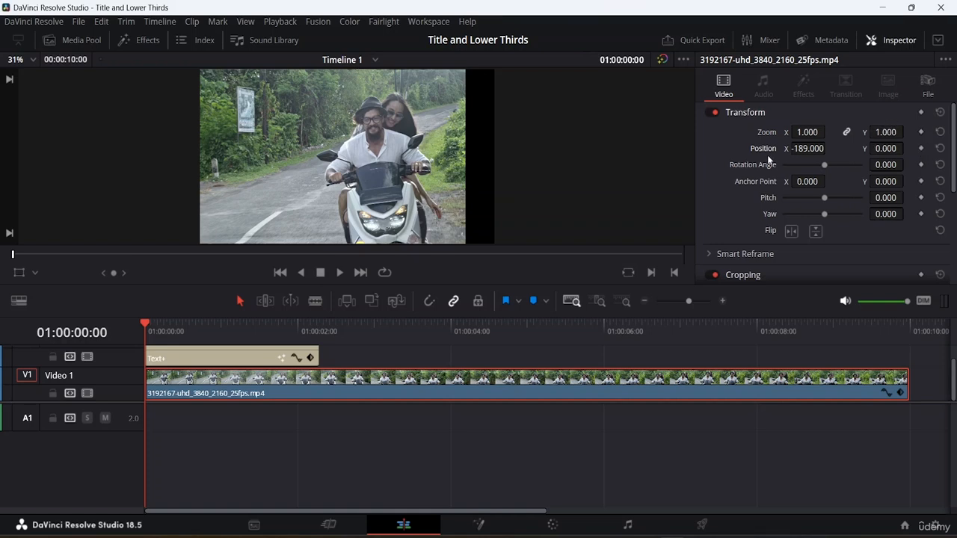
left_click_drag(812, 132, 766, 131)
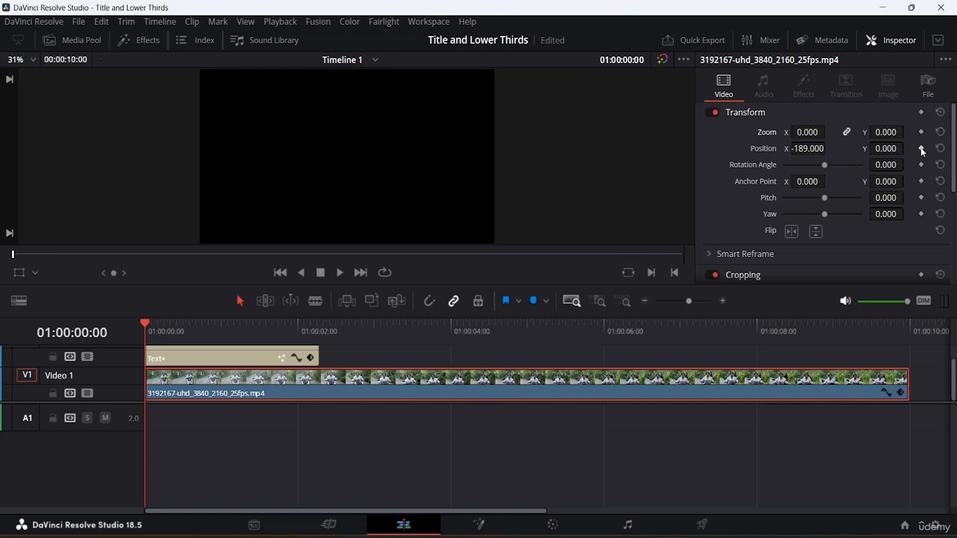
left_click(920, 149)
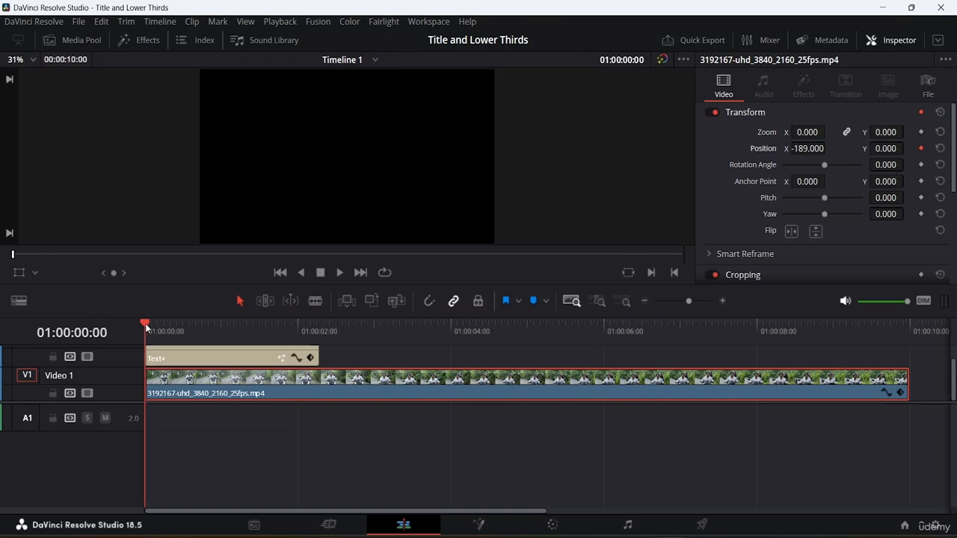
left_click_drag(146, 327, 175, 321)
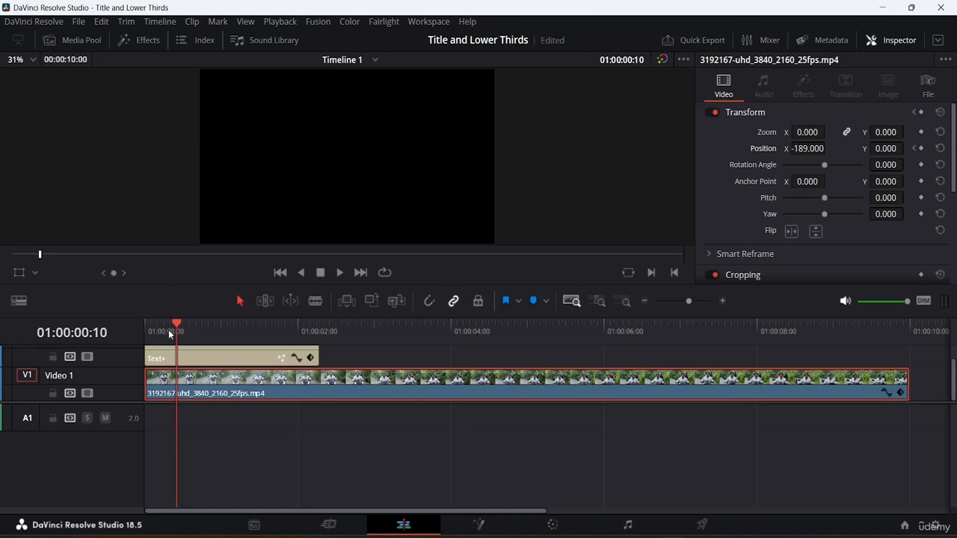
left_click_drag(178, 327, 168, 323)
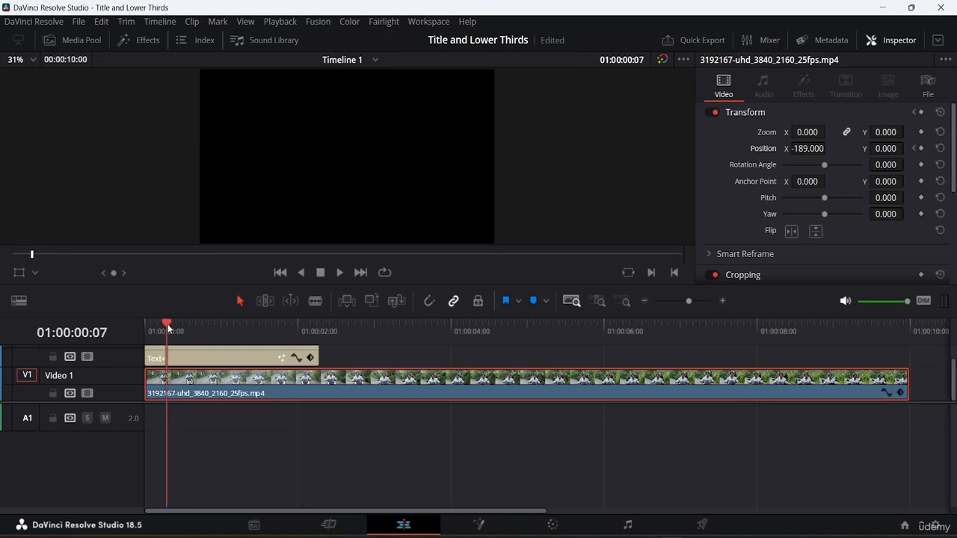
left_click(940, 132)
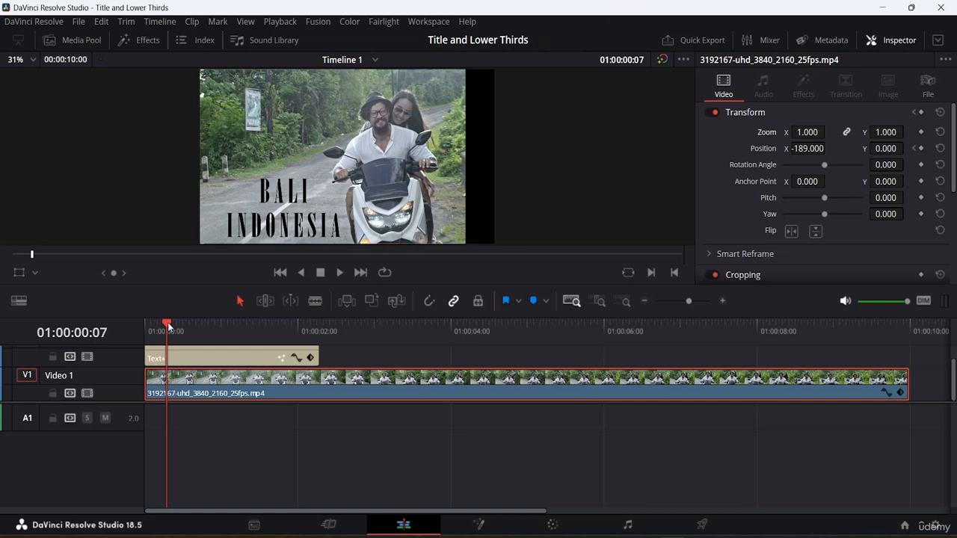
Play the timeline from the start to check whether the scooter clip zooms in.
left_click_drag(168, 322, 145, 323)
key("space")
key("space")
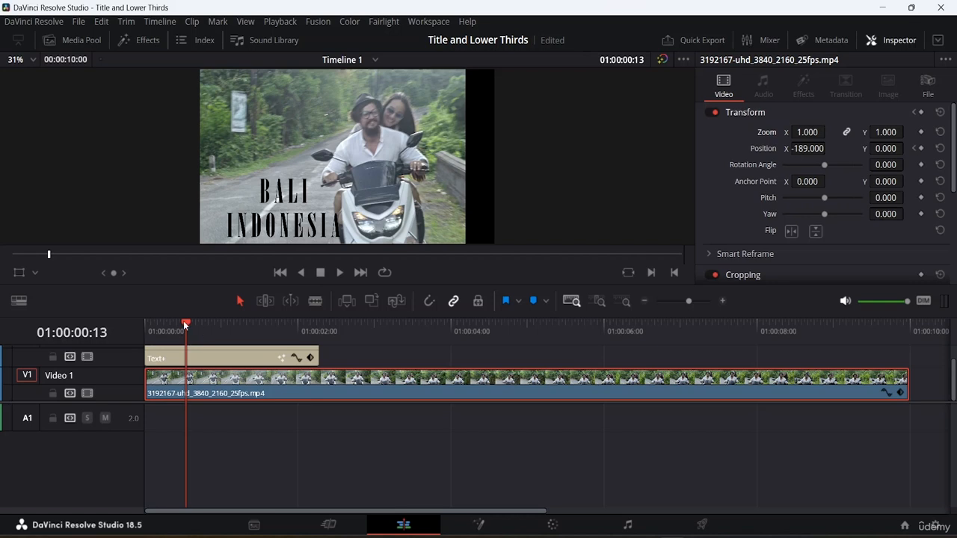
Keyframe the scooter clip's zoom from 0.000 at the timeline start to 1.000 at 01:00:00:06, and set its rotation angle to 327.020.
left_click_drag(183, 320, 145, 321)
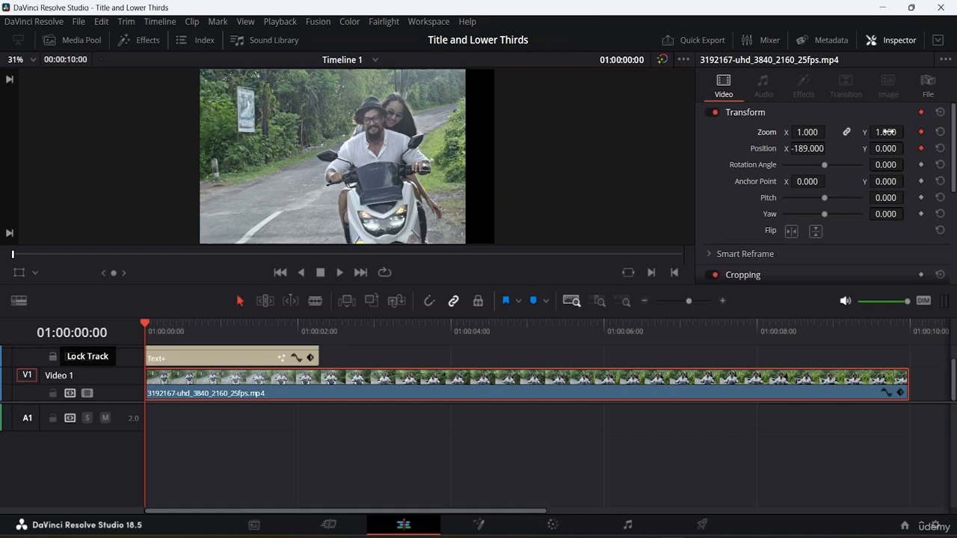
left_click_drag(886, 133, 837, 132)
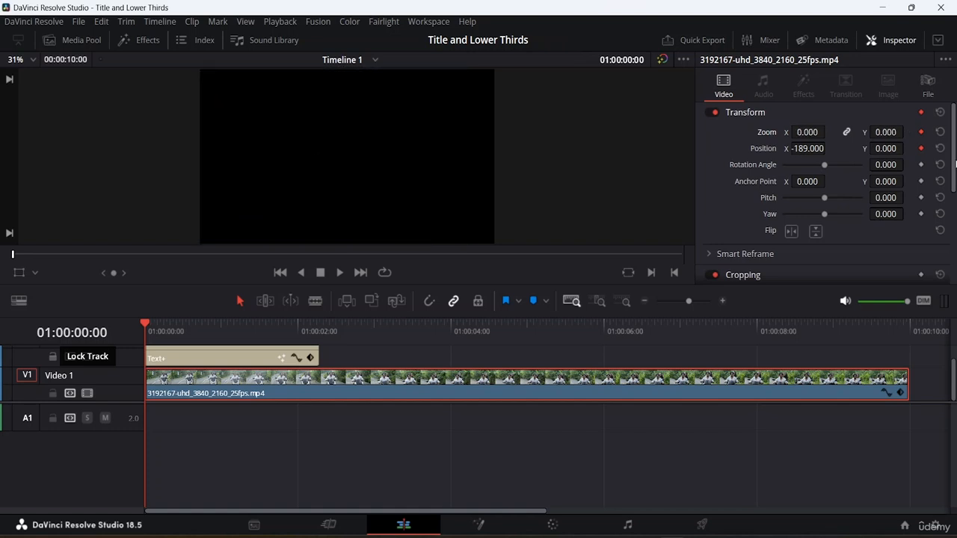
left_click(147, 325)
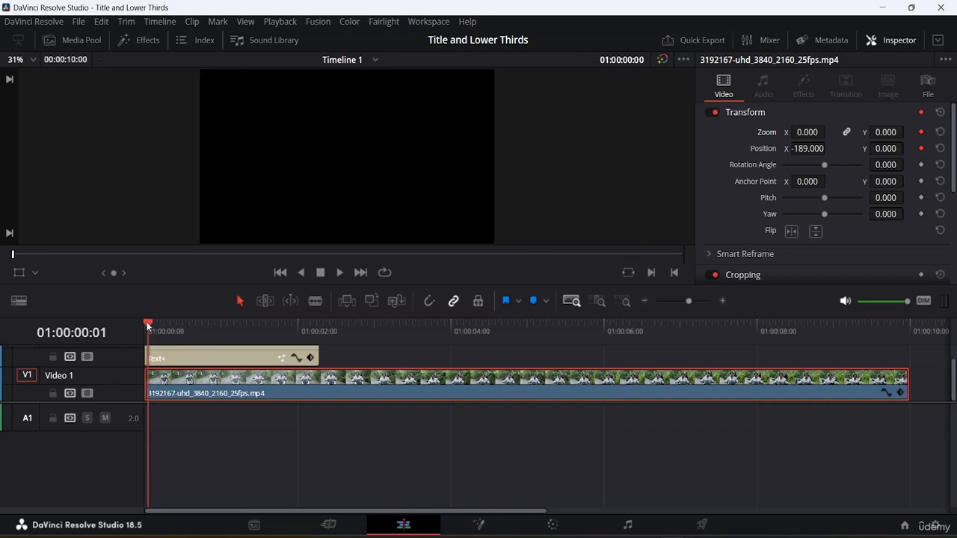
left_click_drag(147, 325, 164, 325)
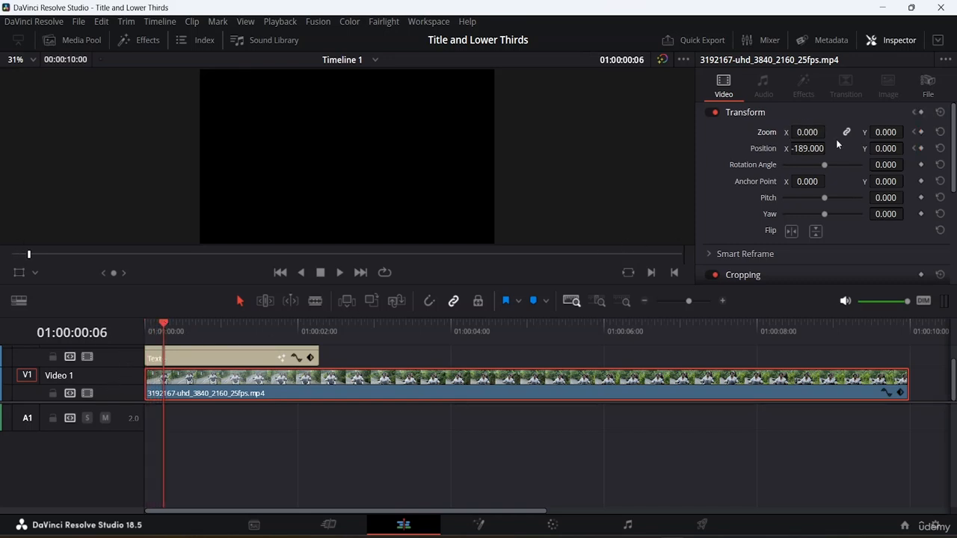
left_click_drag(824, 164, 860, 165)
left_click(809, 132)
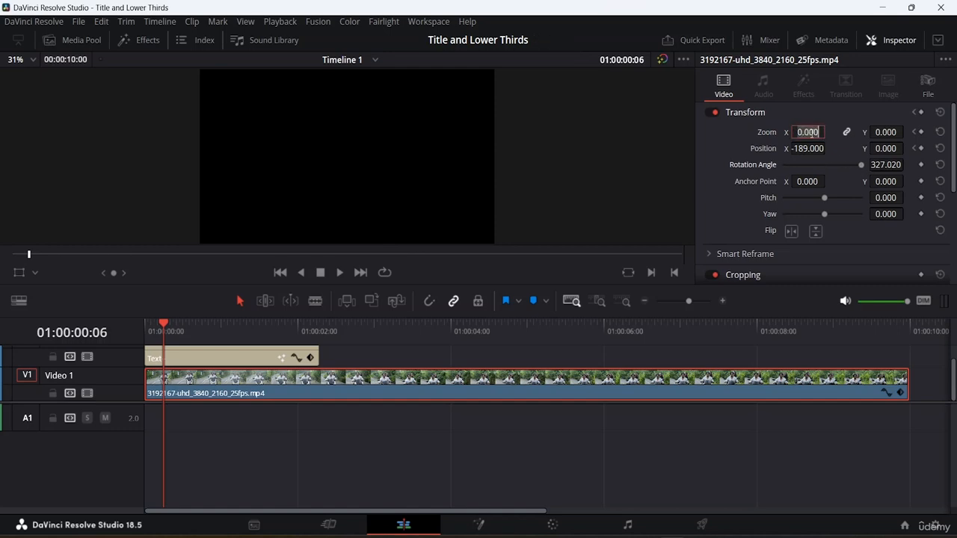
type("1")
key("Return")
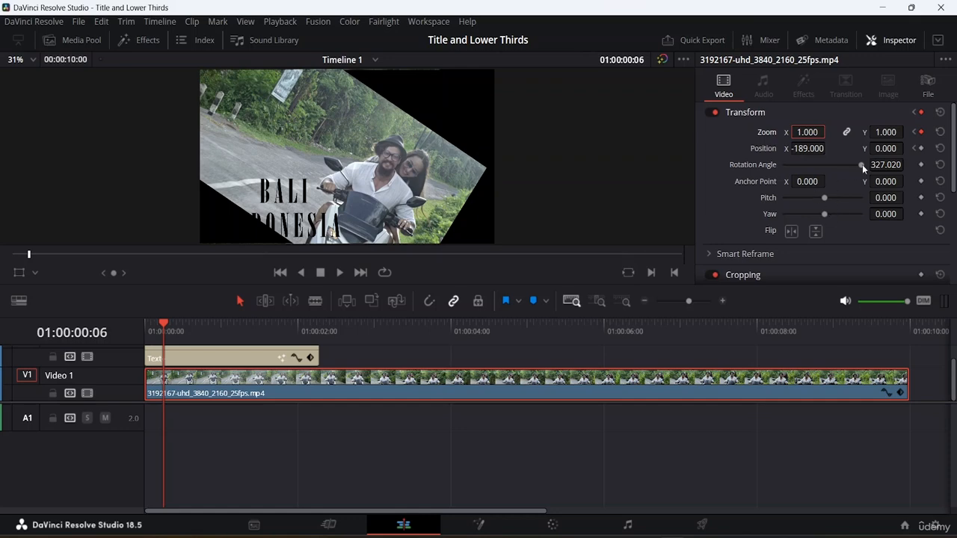
Try a rotation angle of 195.110 on the scooter clip, set the angle back to 0, and reset the clip's position.
mouse_move(862, 164)
left_mouse_down()
mouse_move(840, 163)
mouse_move(849, 164)
left_mouse_up()
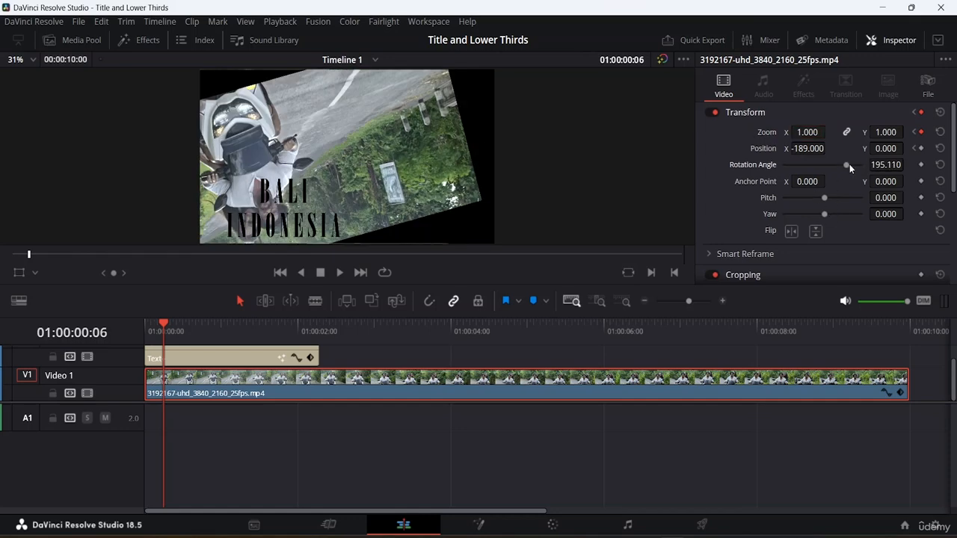
left_click(893, 169)
type("0")
key("Return")
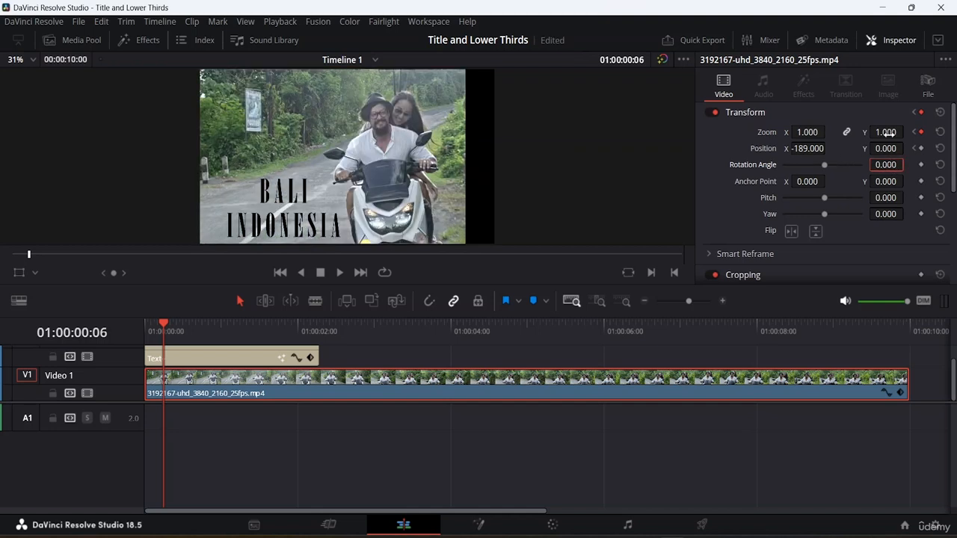
left_click(941, 148)
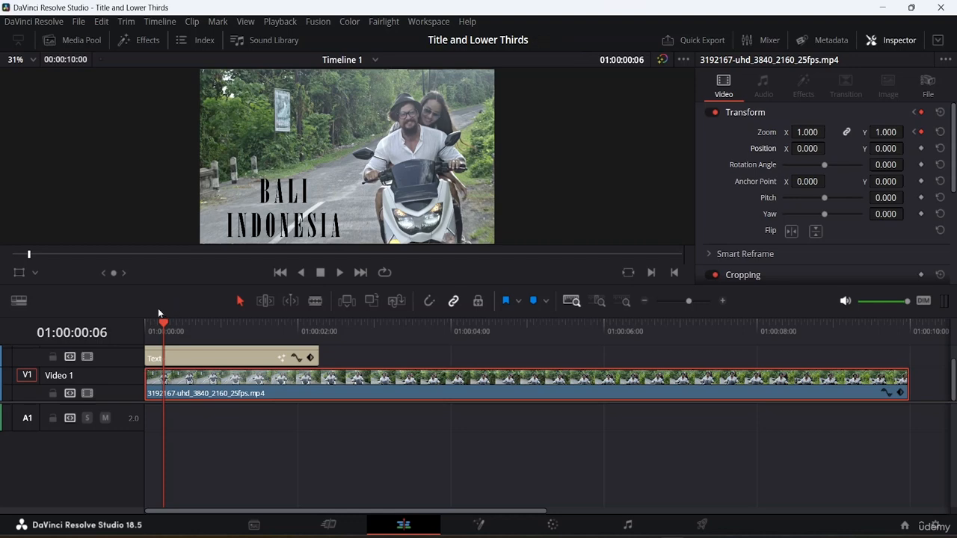
Play the timeline from the start to check the scooter clip's zoom-in together with the title animation.
left_click_drag(162, 326, 2, 326)
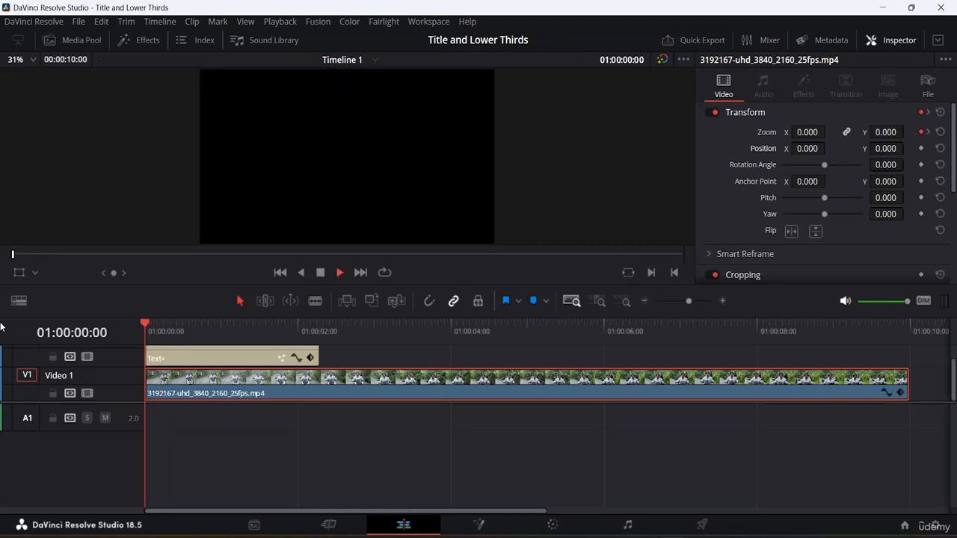
key("space")
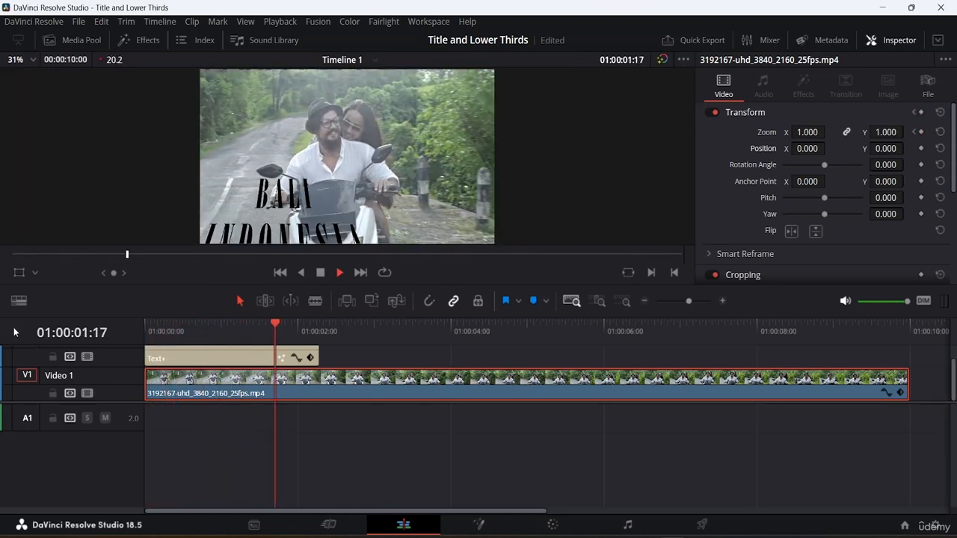
key("space")
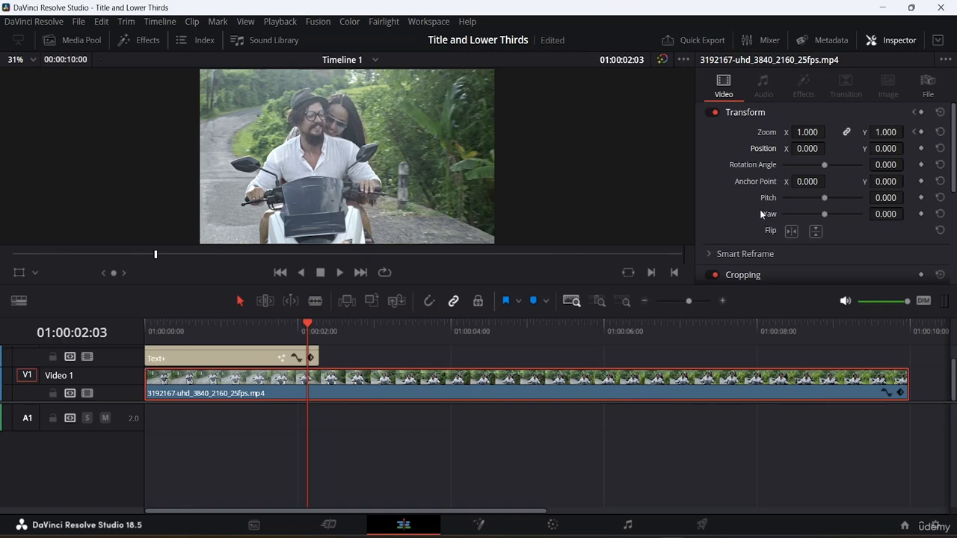
Examine the keyframeable transform, cropping and composite properties of the scooter clip and of the Text+ title.
scroll(759, 213, "down", 5)
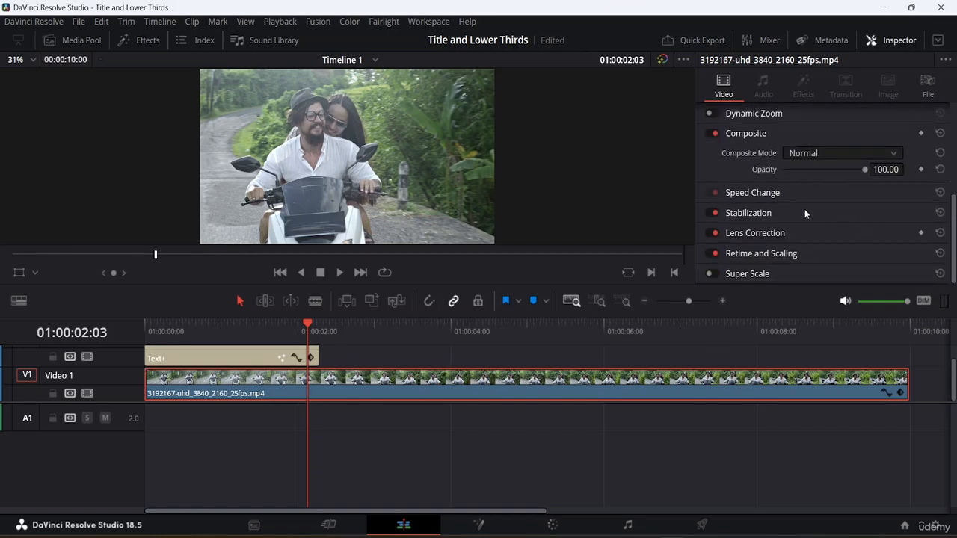
scroll(805, 214, "up", 5)
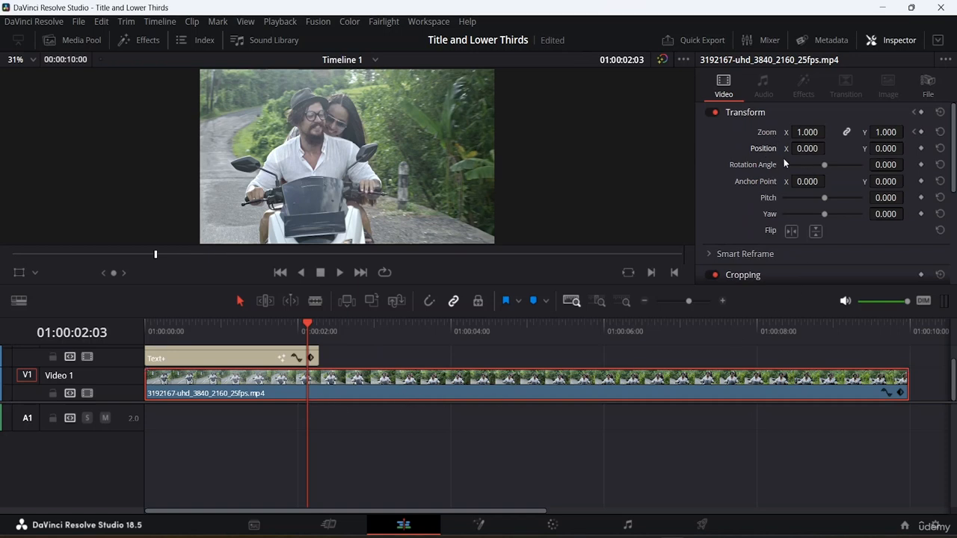
left_click(285, 360)
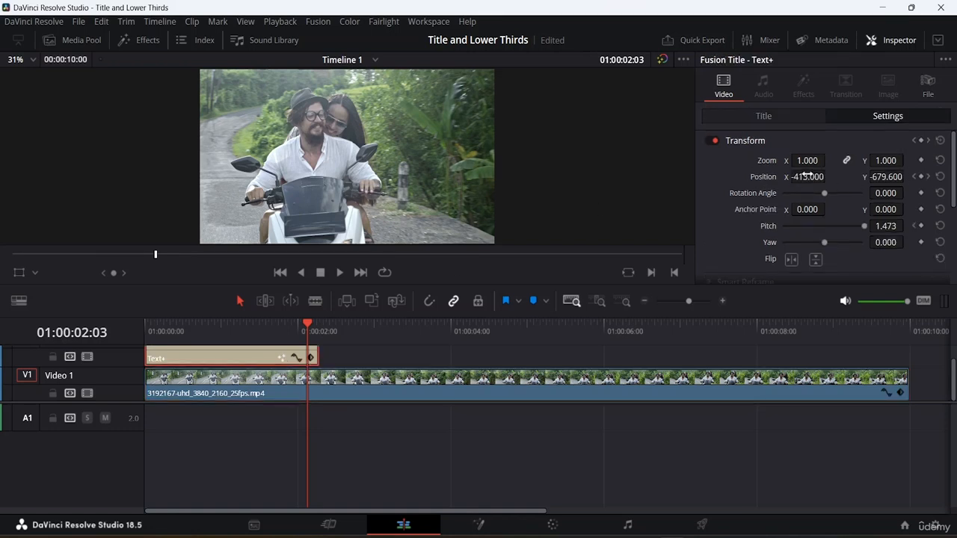
scroll(796, 194, "down", 3)
scroll(794, 200, "up", 2)
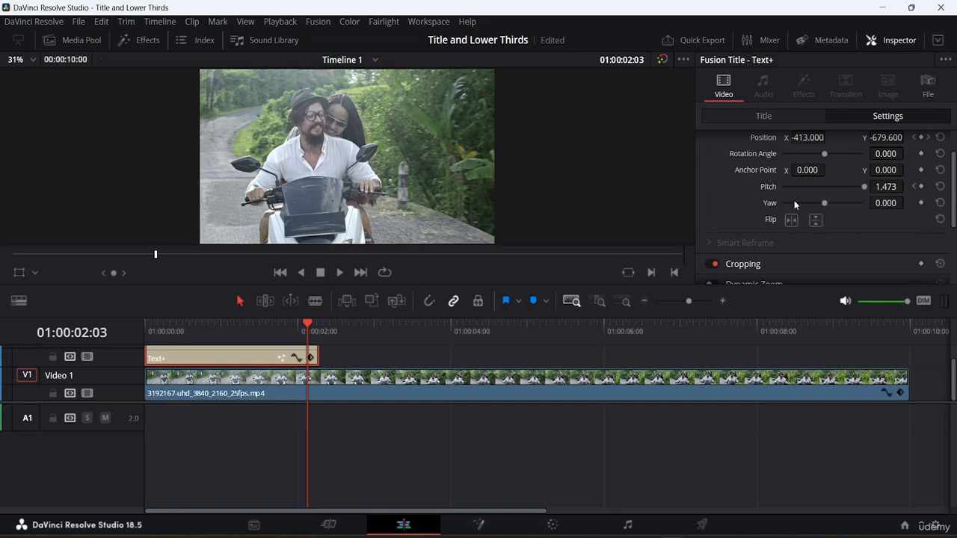
scroll(793, 202, "down", 2)
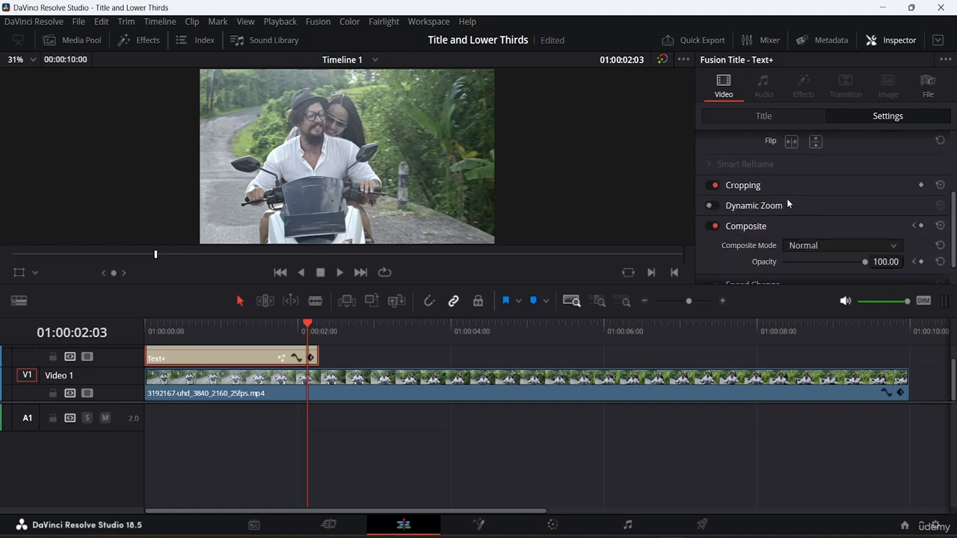
scroll(759, 210, "down", 1)
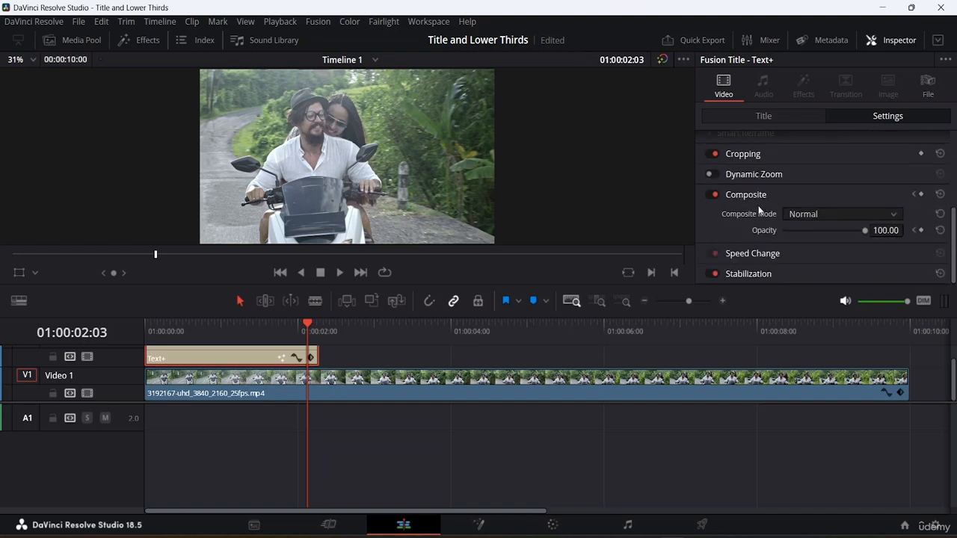